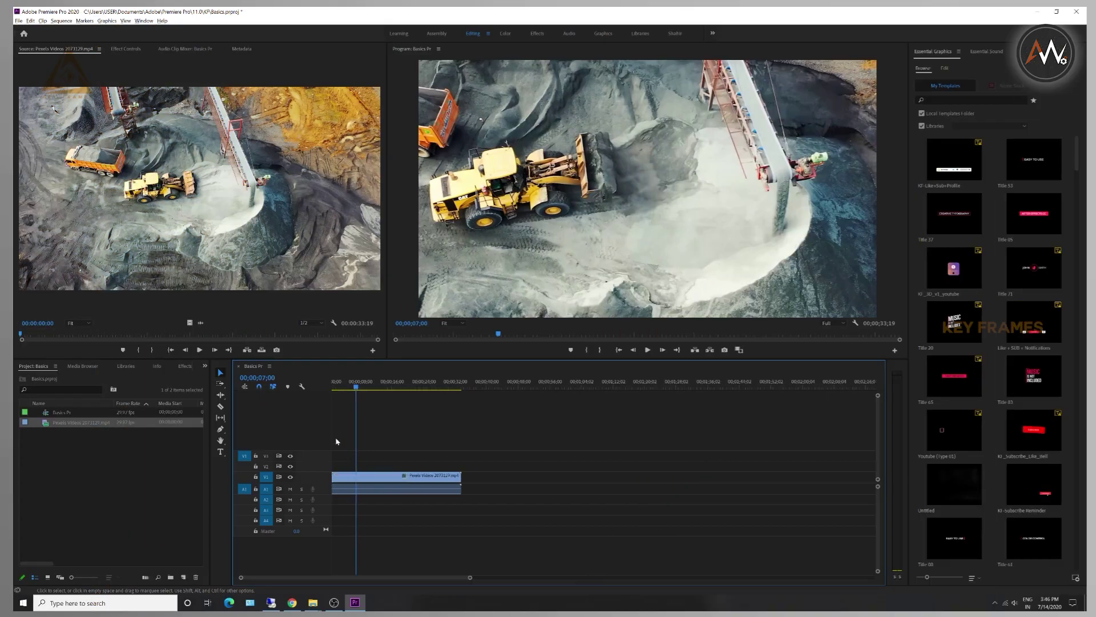
- Zoom the timeline in on the clip, then back out to see the whole clip
key("equal")
key("equal")
scroll(491, 456, "up", 1)
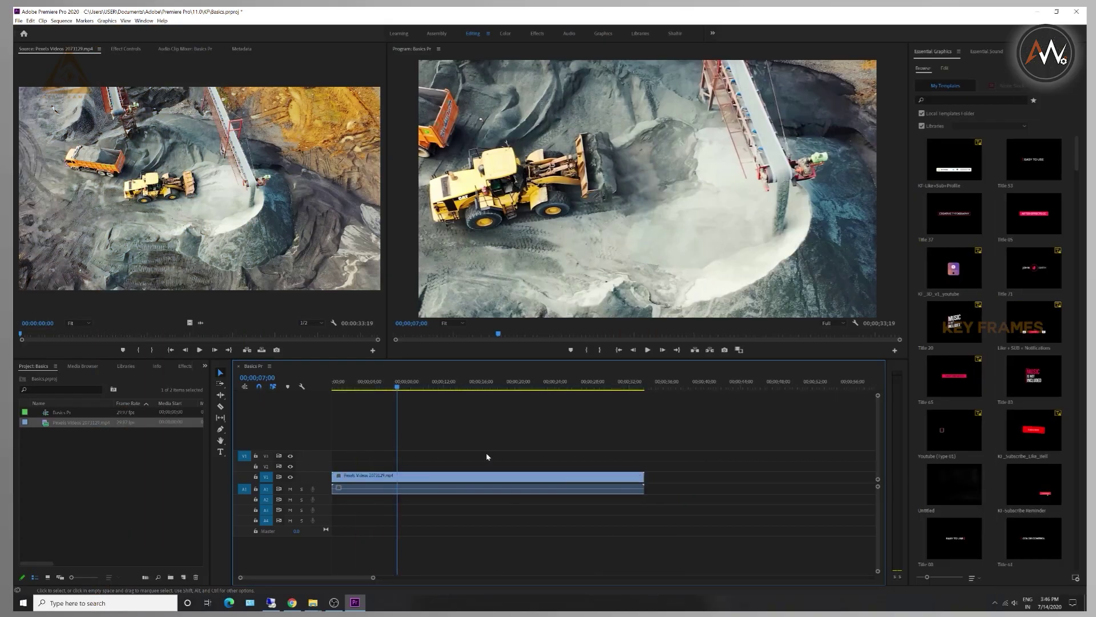
key("equal")
left_click_drag(342, 577, 405, 579)
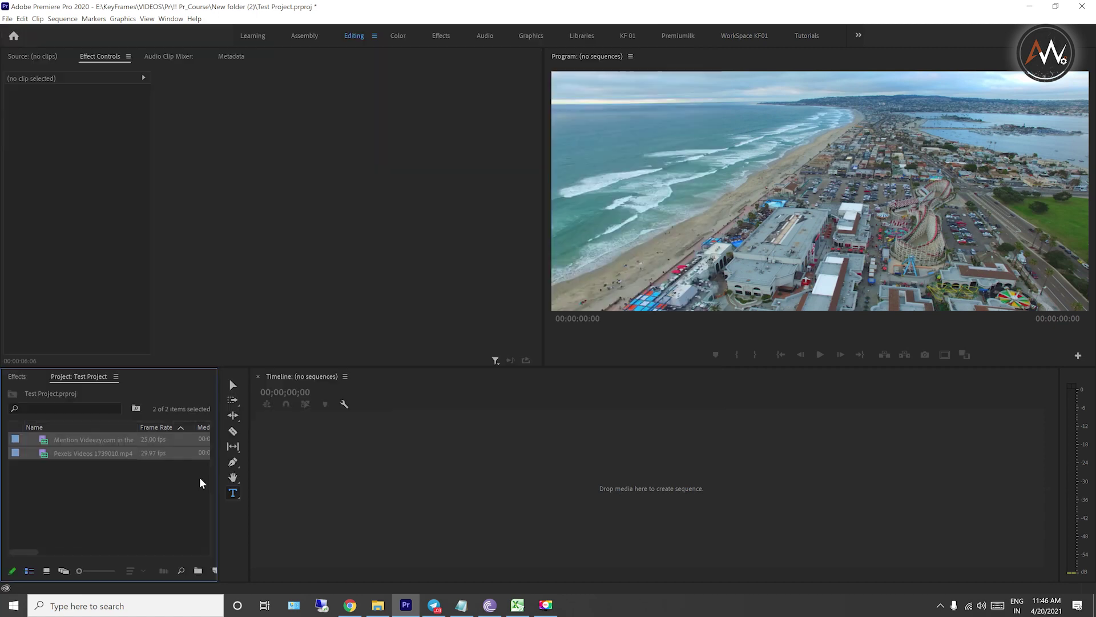
- Create a sequence from the waterfall clip, move the playhead to 00:00:02:17, and select the clip
left_click(113, 503)
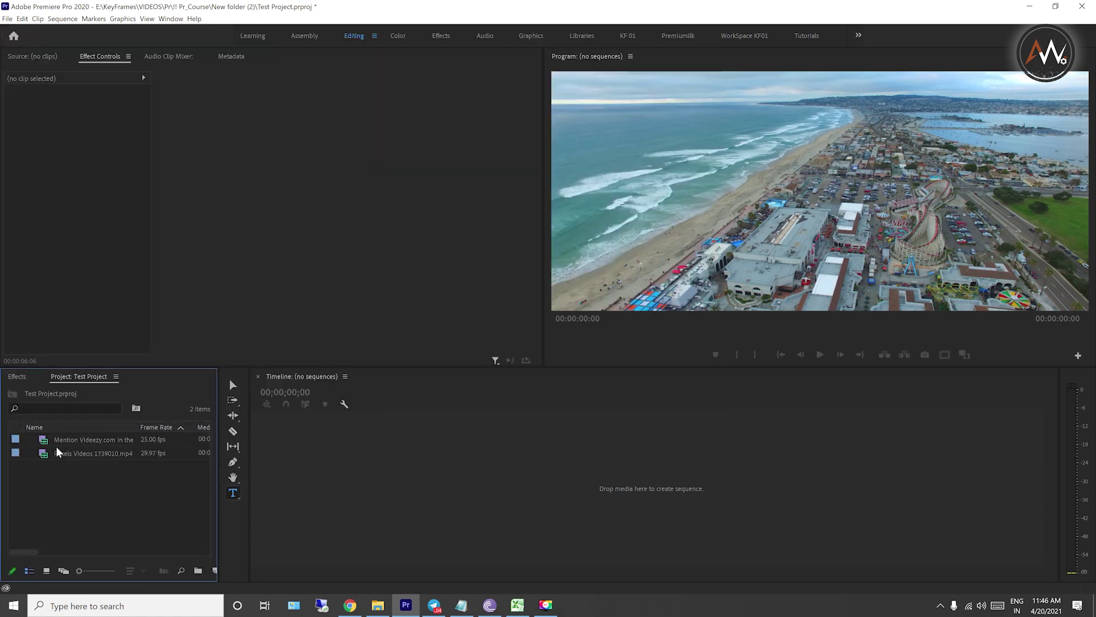
left_click_drag(42, 440, 336, 449)
left_click_drag(546, 483, 547, 480)
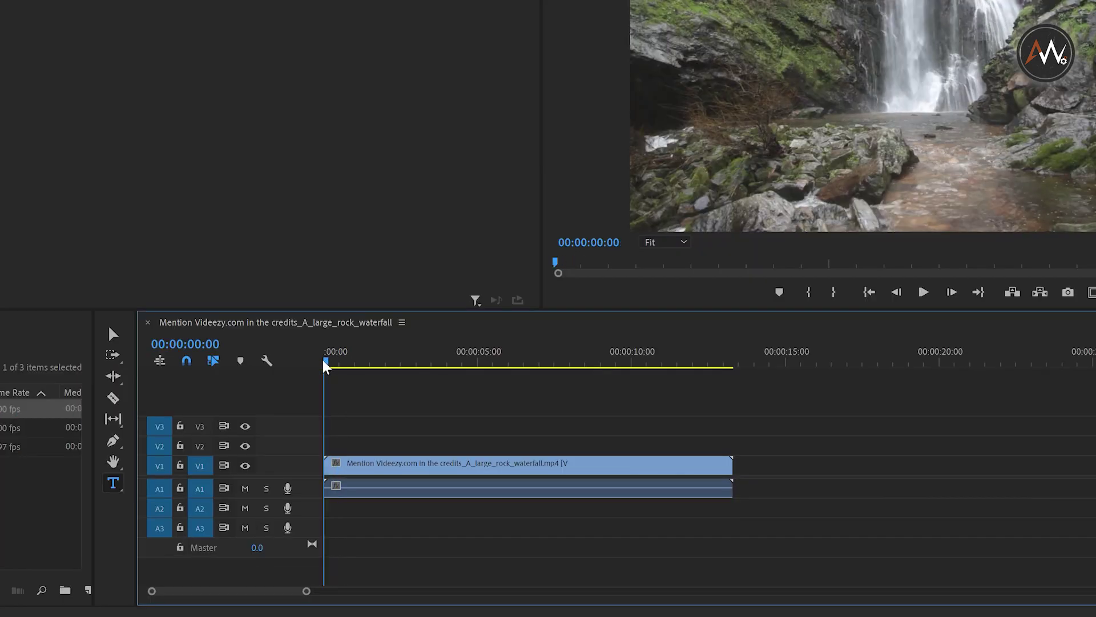
left_click_drag(325, 366, 406, 366)
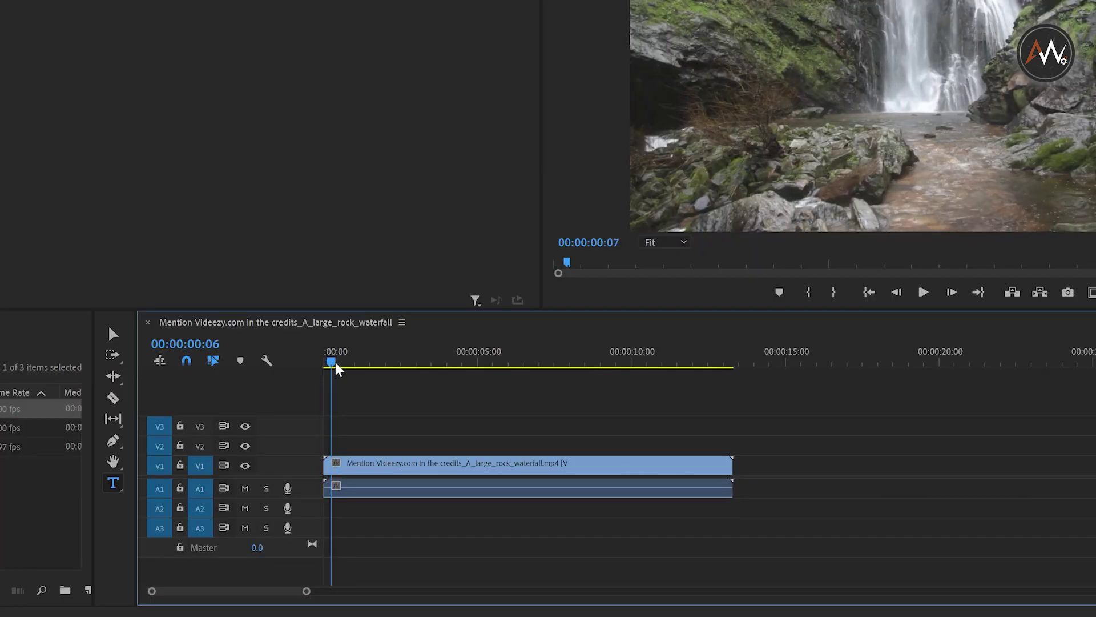
left_click(489, 466)
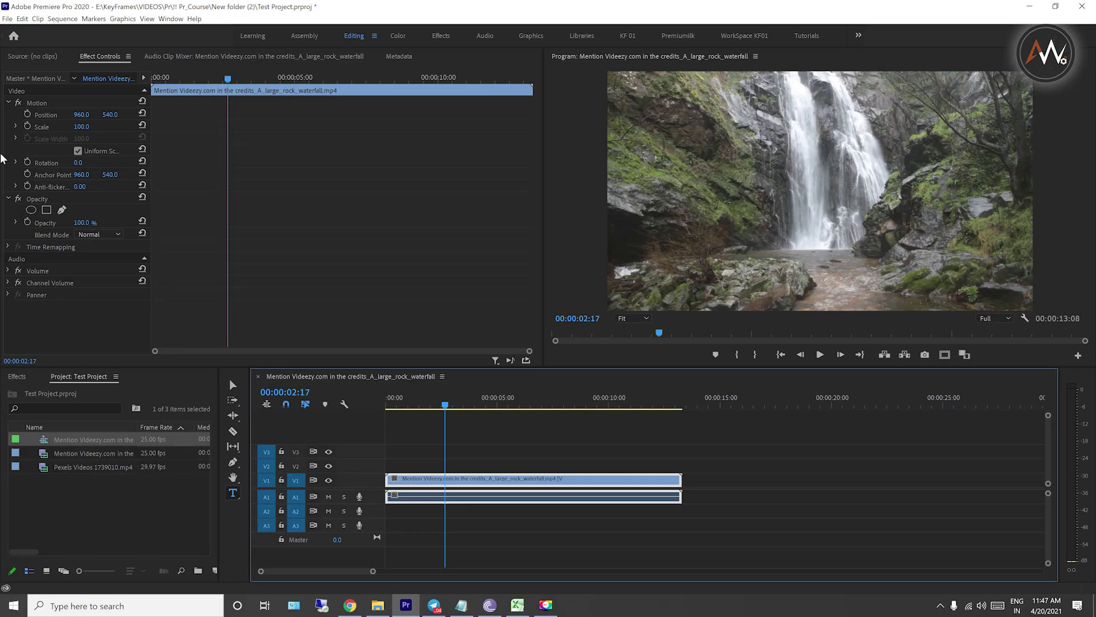
- Show the waterfall clip's Motion properties in Effect Controls and widen the Program Monitor
left_click(287, 251)
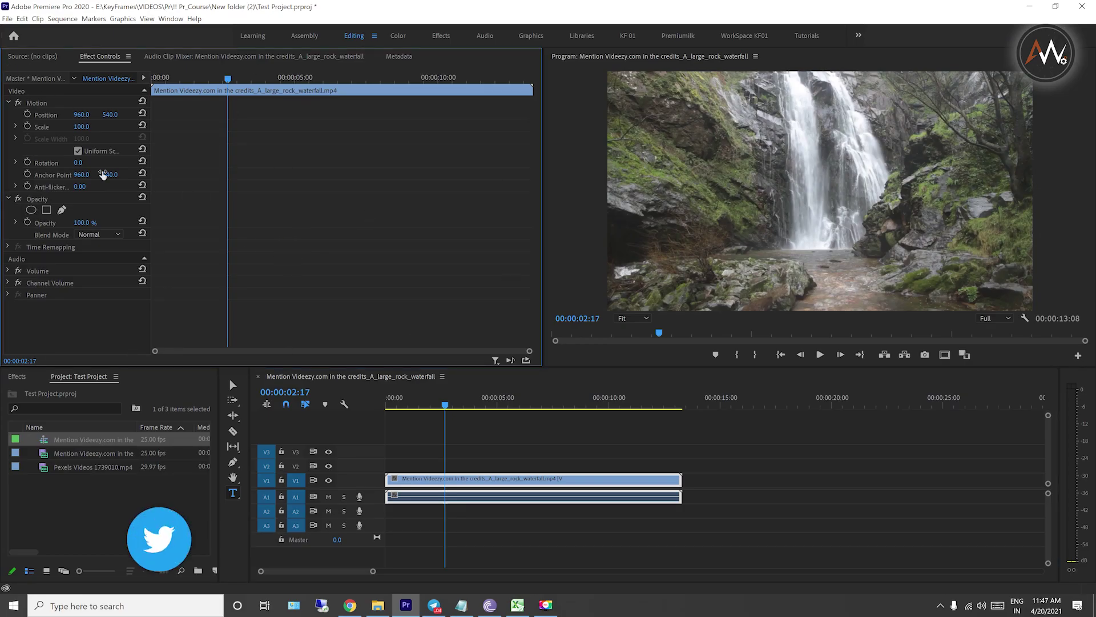
left_click(8, 103)
left_click(8, 102)
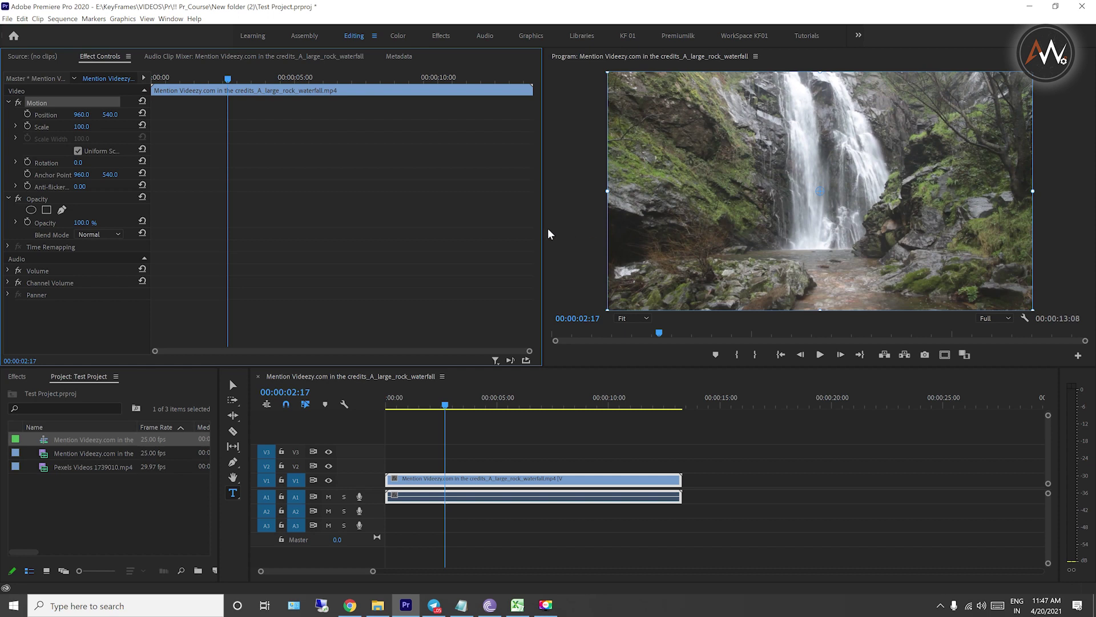
left_click_drag(541, 235, 475, 234)
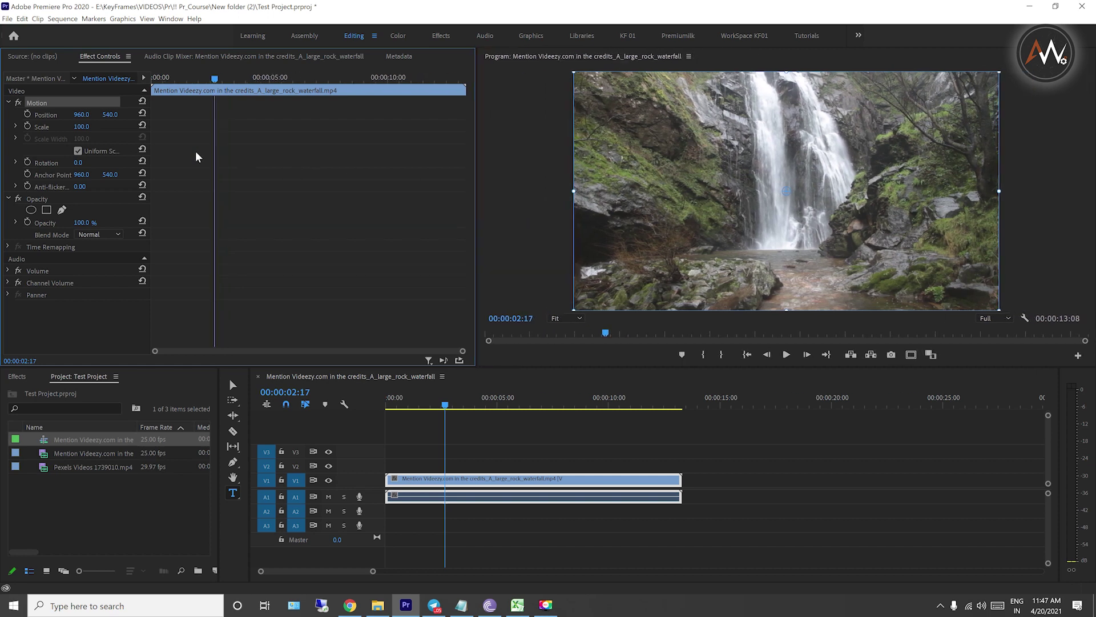
- Set Position X to 1371, scrub it to 857, 560, and reset a trial Scale to 100
left_click(82, 114)
type("1371")
key("Return")
mouse_move(83, 114)
left_mouse_down()
mouse_move(73, 114)
mouse_move(109, 114)
left_mouse_up()
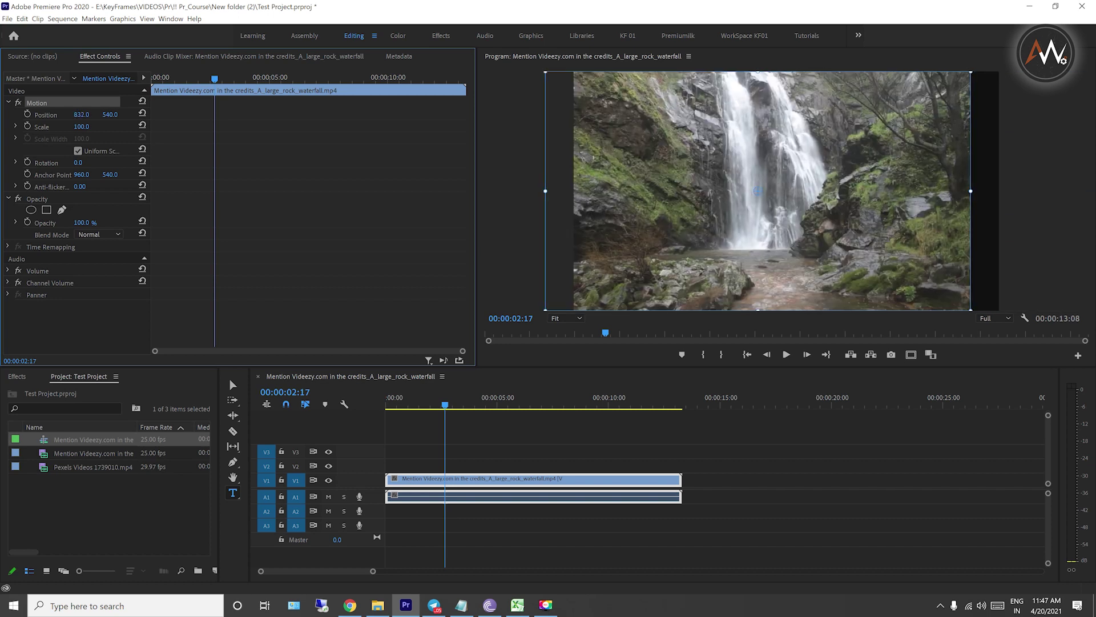
mouse_move(83, 114)
left_mouse_down()
mouse_move(68, 115)
mouse_move(115, 114)
left_mouse_up()
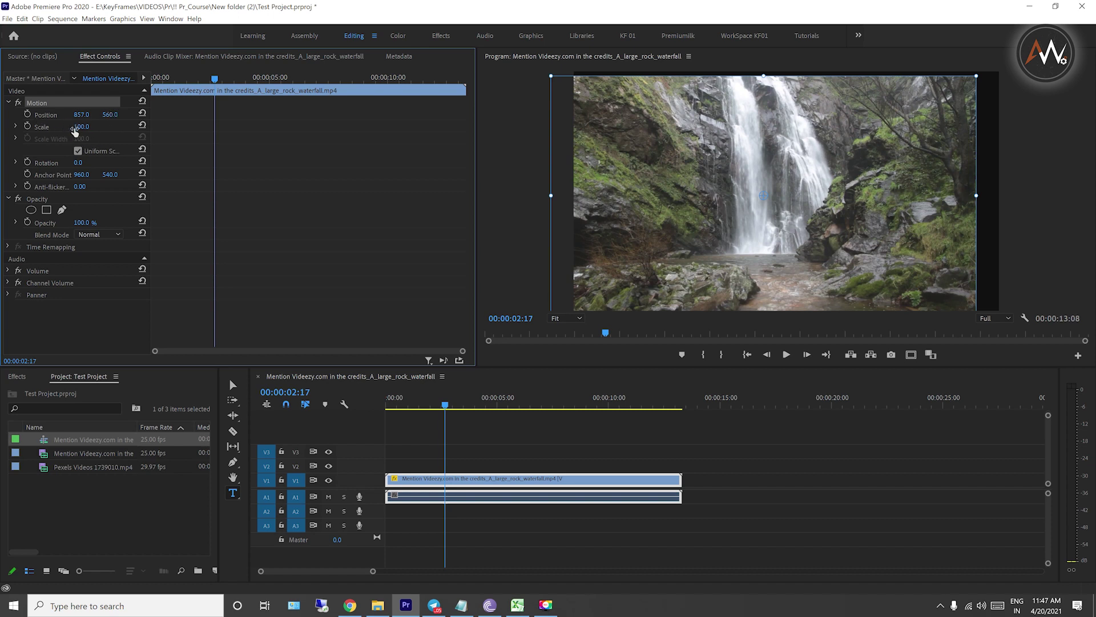
mouse_move(82, 127)
left_mouse_down()
mouse_move(34, 127)
mouse_move(126, 127)
mouse_move(75, 127)
left_mouse_up()
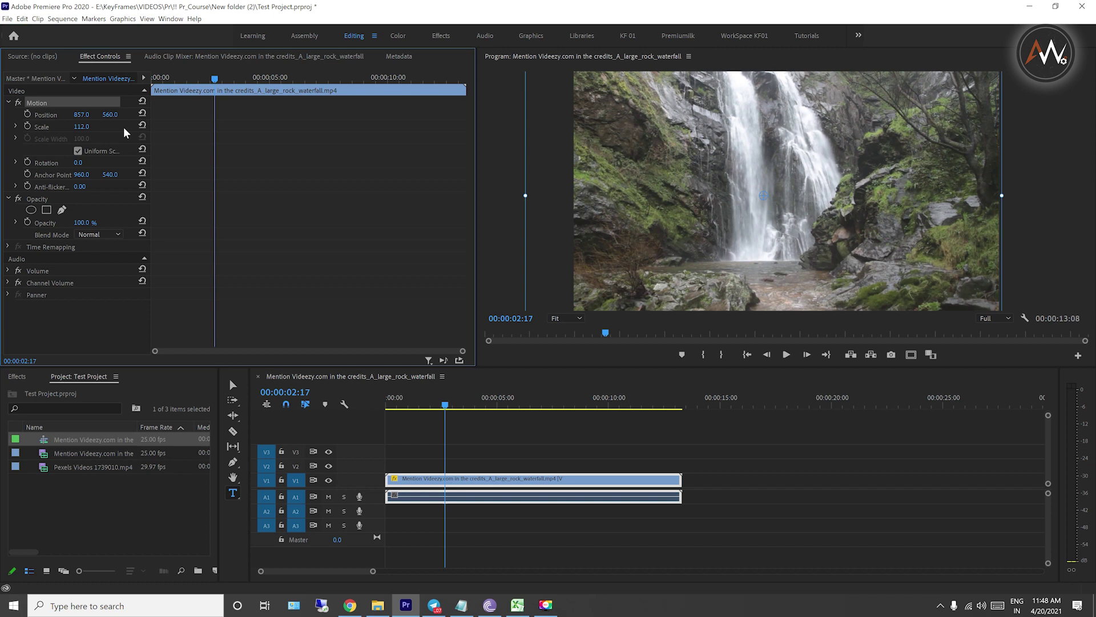
left_click(142, 126)
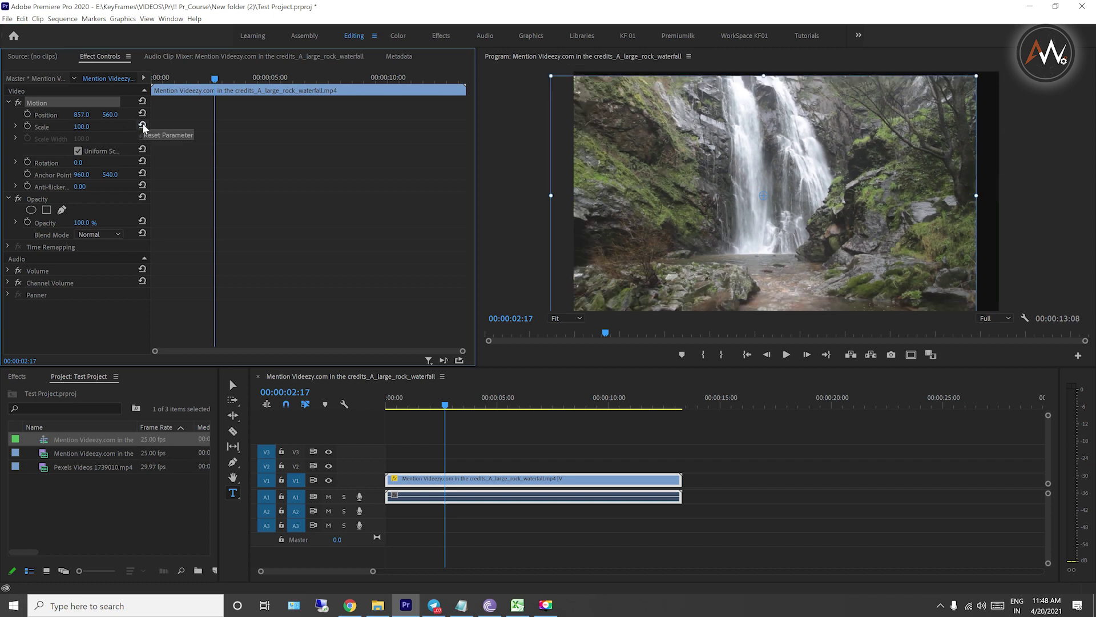
- Reset Position to 960, 540 and shrink Scale to 87 and below, revealing black borders
left_click(142, 114)
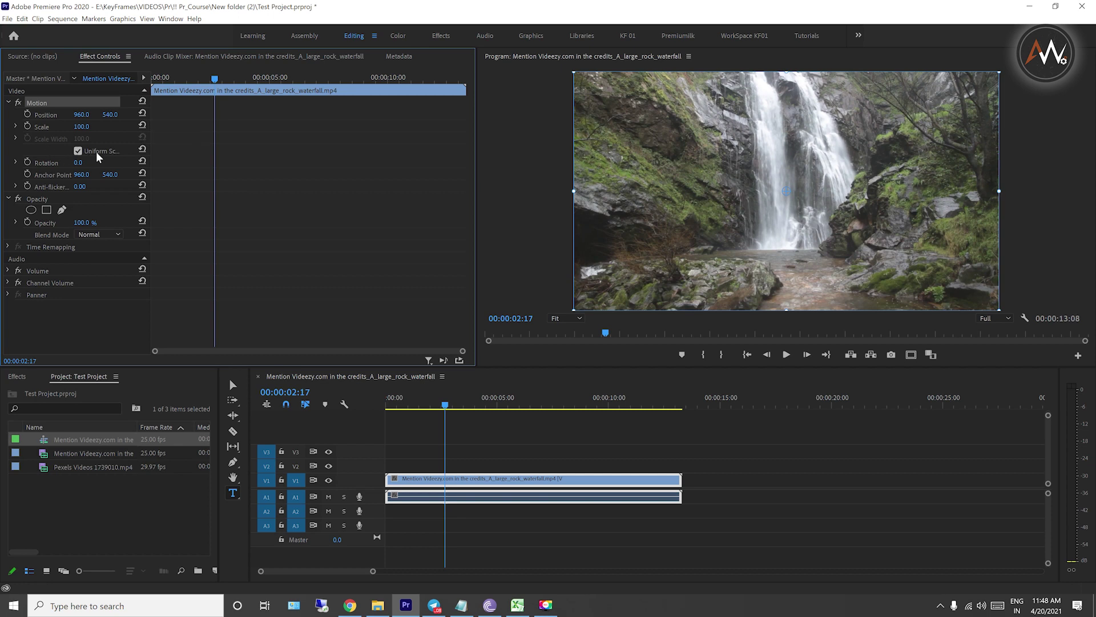
left_click_drag(152, 140, 268, 140)
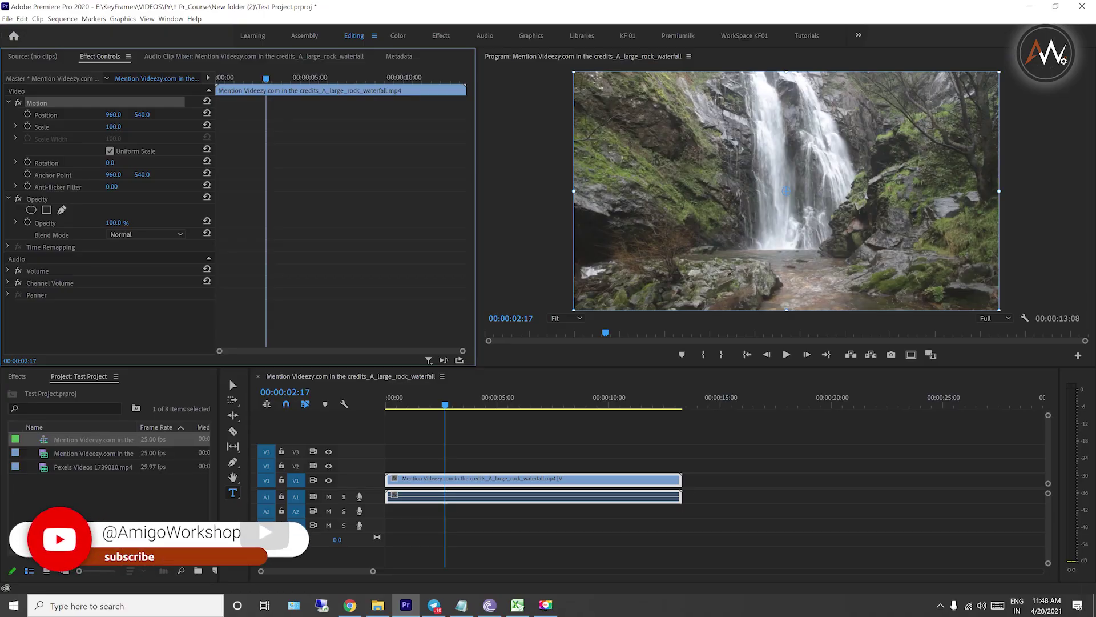
left_click_drag(113, 127, 106, 126)
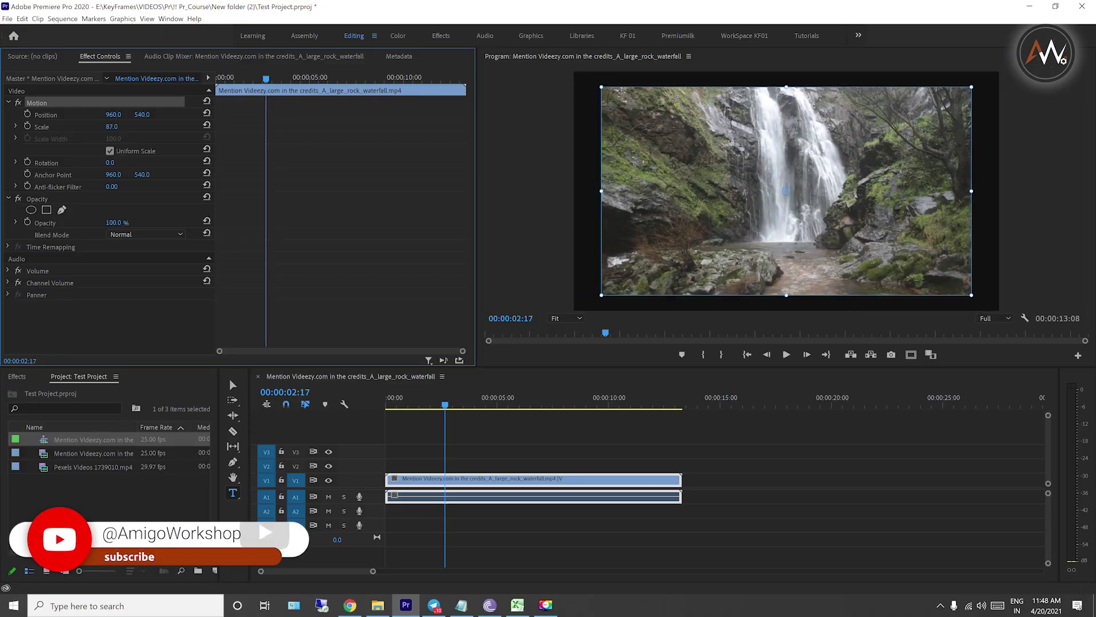
mouse_move(106, 126)
left_mouse_down()
mouse_move(85, 126)
mouse_move(148, 126)
left_mouse_up()
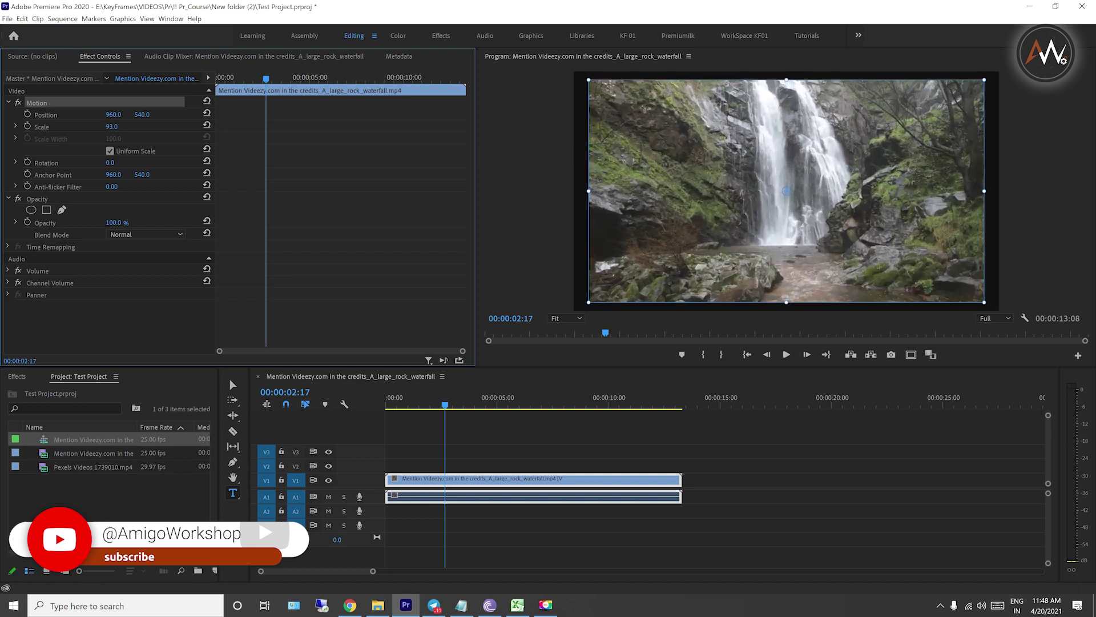
- With Uniform Scale off, set Scale Height to 107 and Width to 105, then relink them
left_click(109, 151)
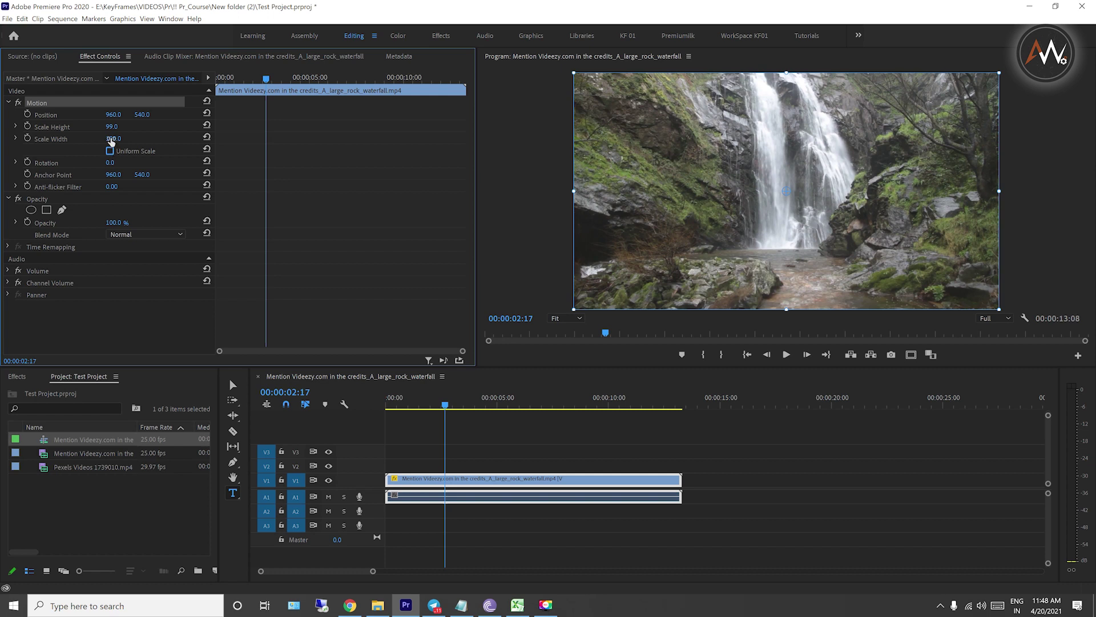
left_click_drag(112, 126, 164, 126)
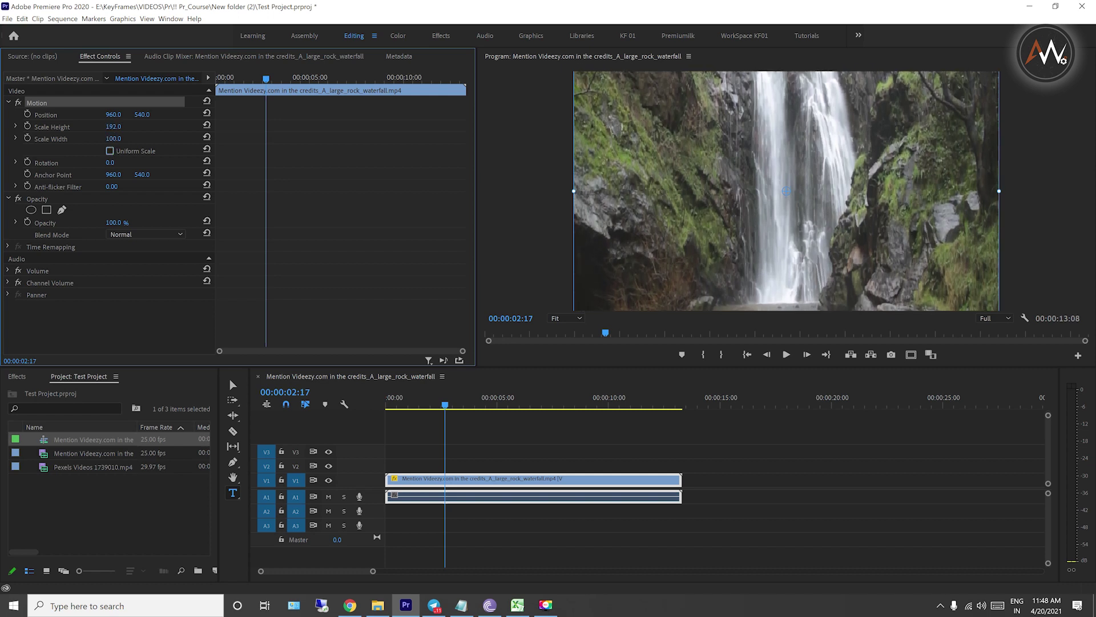
left_click_drag(112, 127, 43, 126)
mouse_move(111, 126)
left_mouse_down()
mouse_move(157, 140)
mouse_move(133, 141)
left_mouse_up()
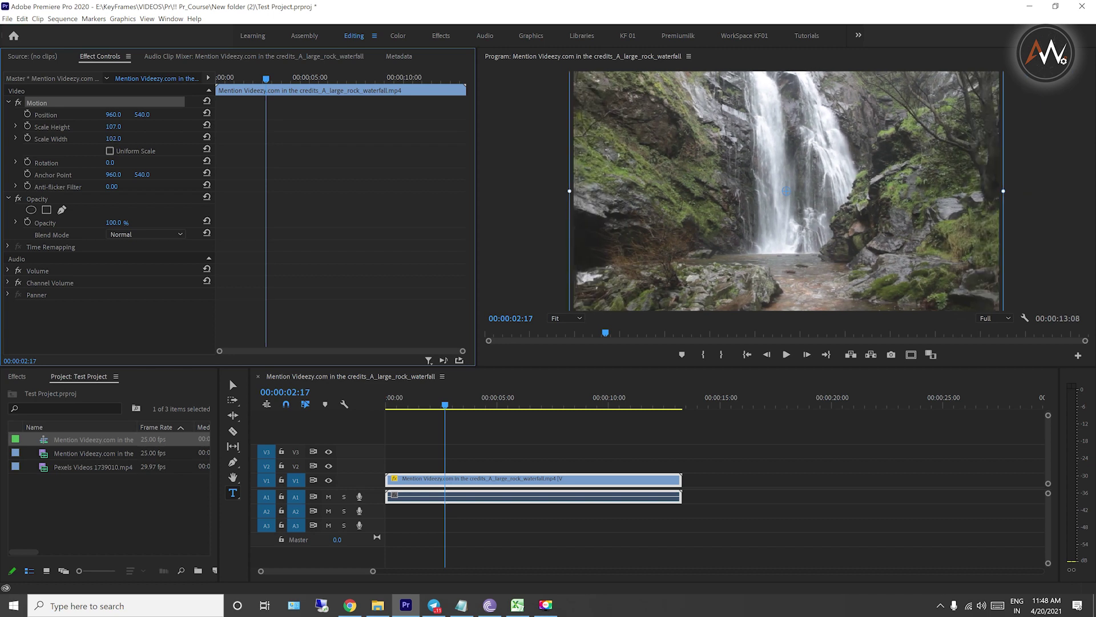
left_click_drag(133, 141, 119, 141)
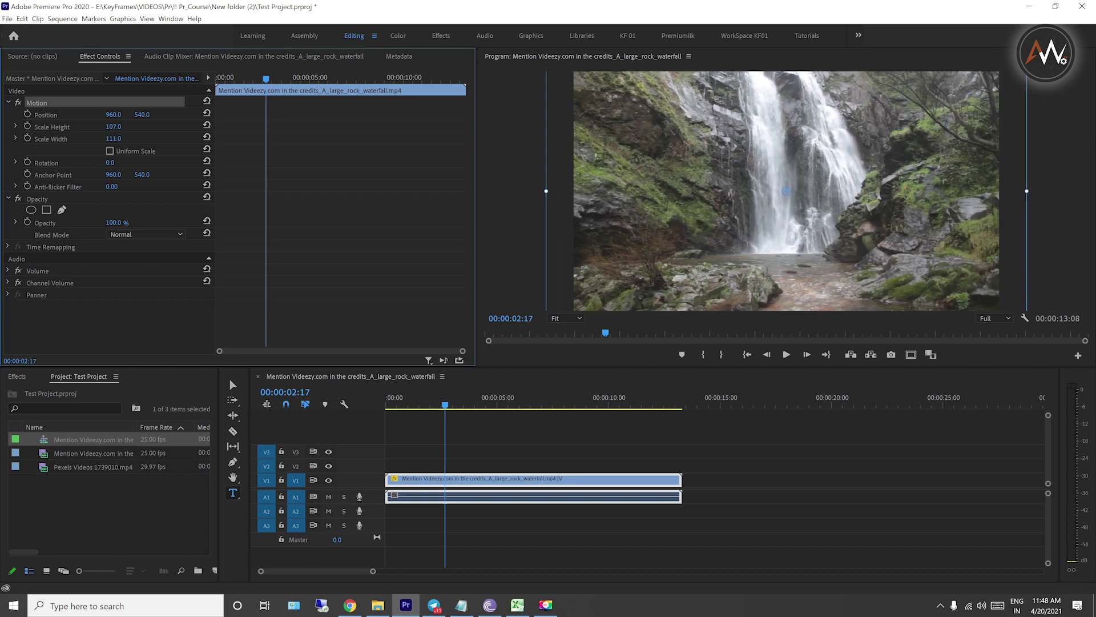
left_click(109, 151)
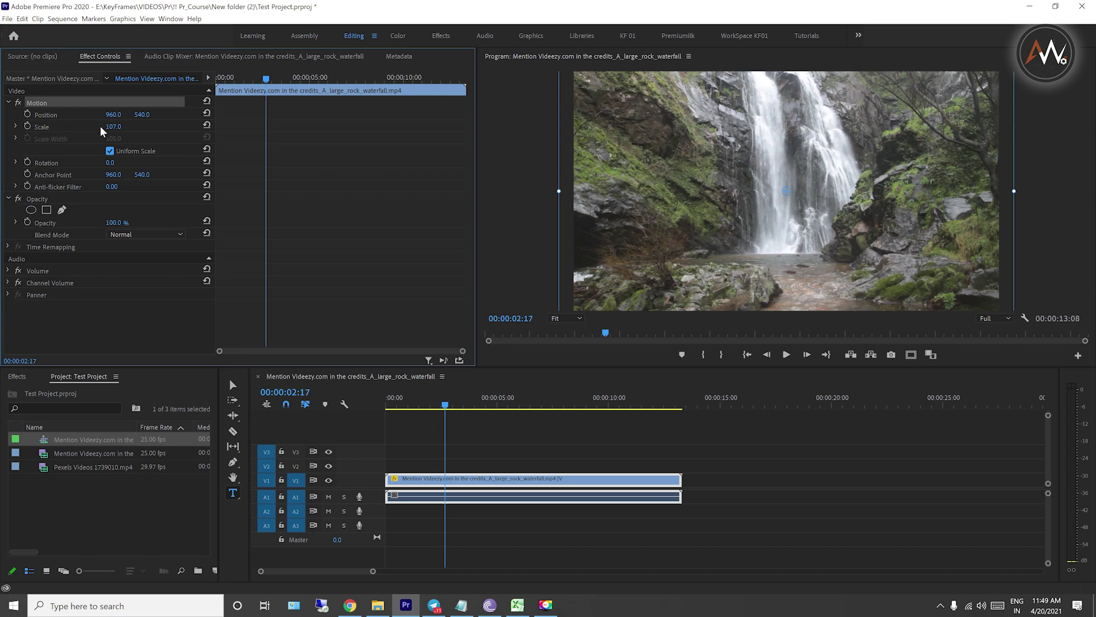
- Scale the waterfall clip to 97, rotate it to -147°, and drag the Pexels beach clip into the sequence
mouse_move(136, 126)
left_mouse_down()
mouse_move(108, 127)
mouse_move(130, 127)
left_mouse_up()
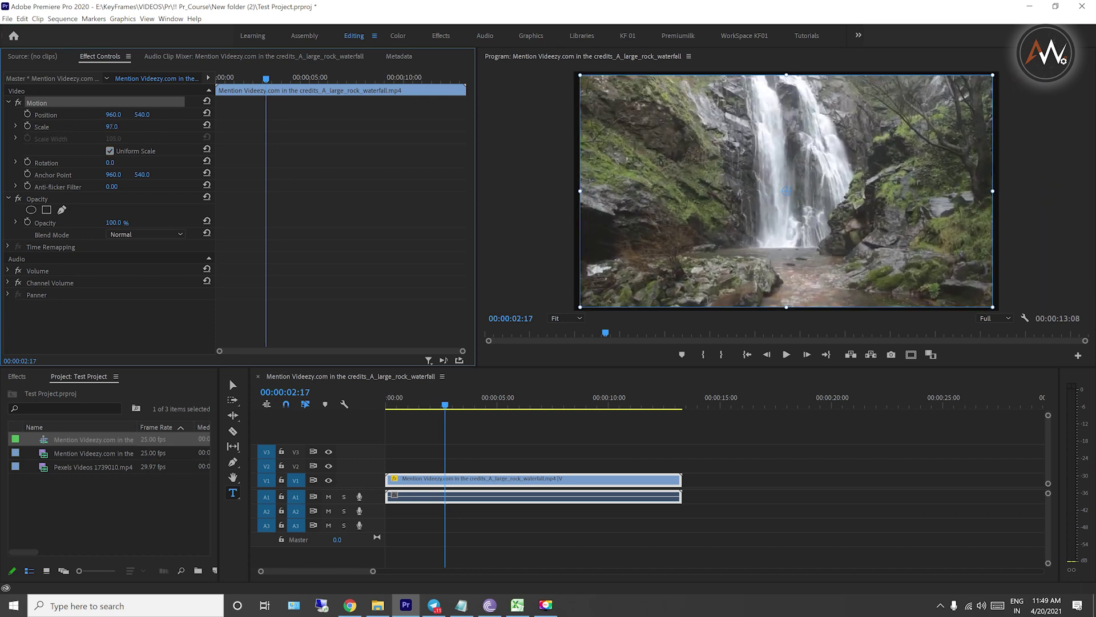
left_click(109, 162)
left_click_drag(110, 163, 132, 163)
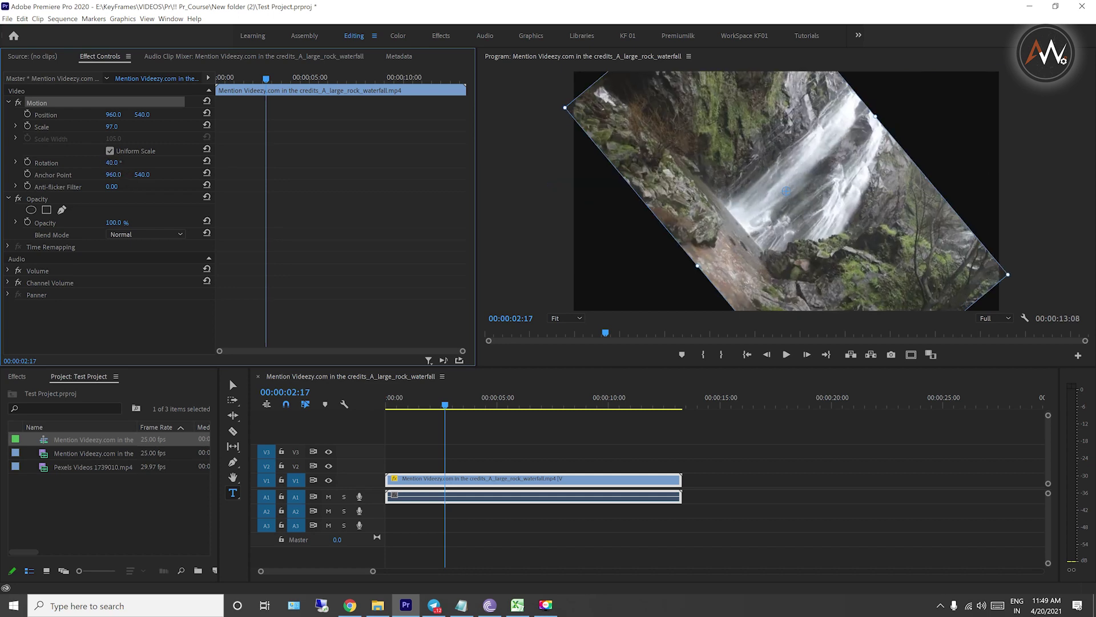
mouse_move(114, 162)
left_mouse_down()
mouse_move(235, 163)
mouse_move(86, 163)
left_mouse_up()
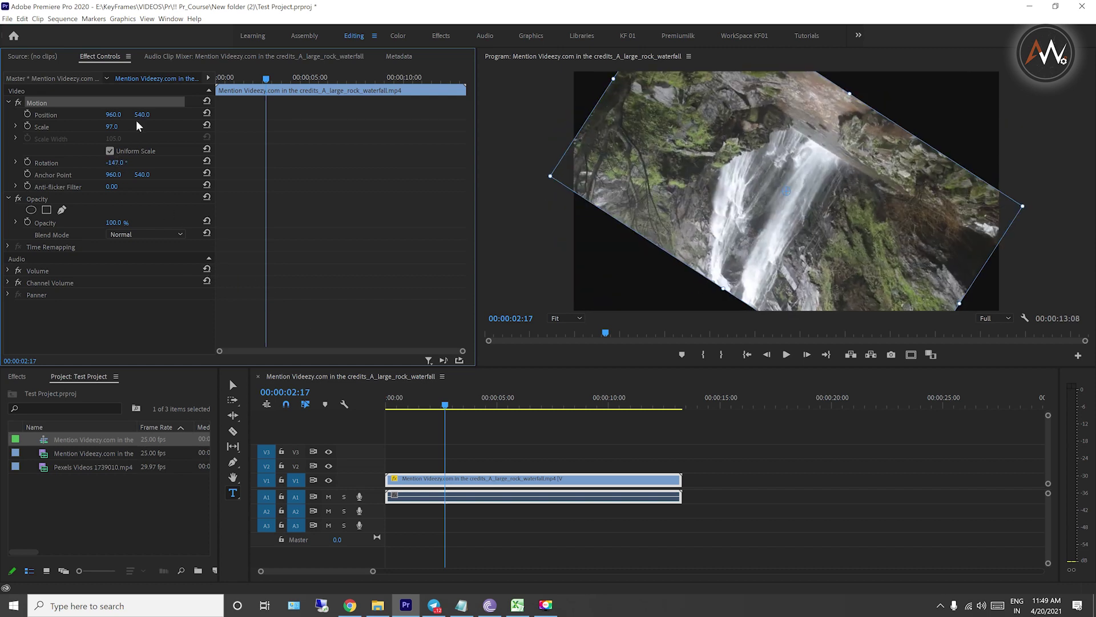
left_click(489, 482)
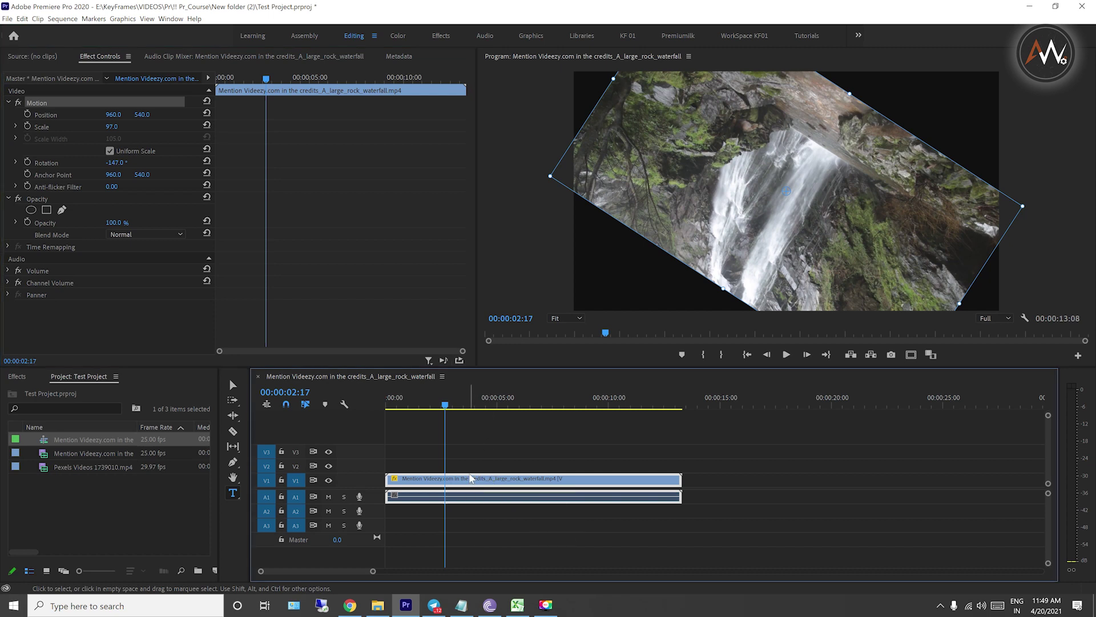
mouse_move(44, 467)
left_mouse_down()
mouse_move(721, 485)
mouse_move(706, 486)
left_mouse_up()
- Place the beach clip after the waterfall on V1, then select the clips to inspect their Scale
left_click(531, 443)
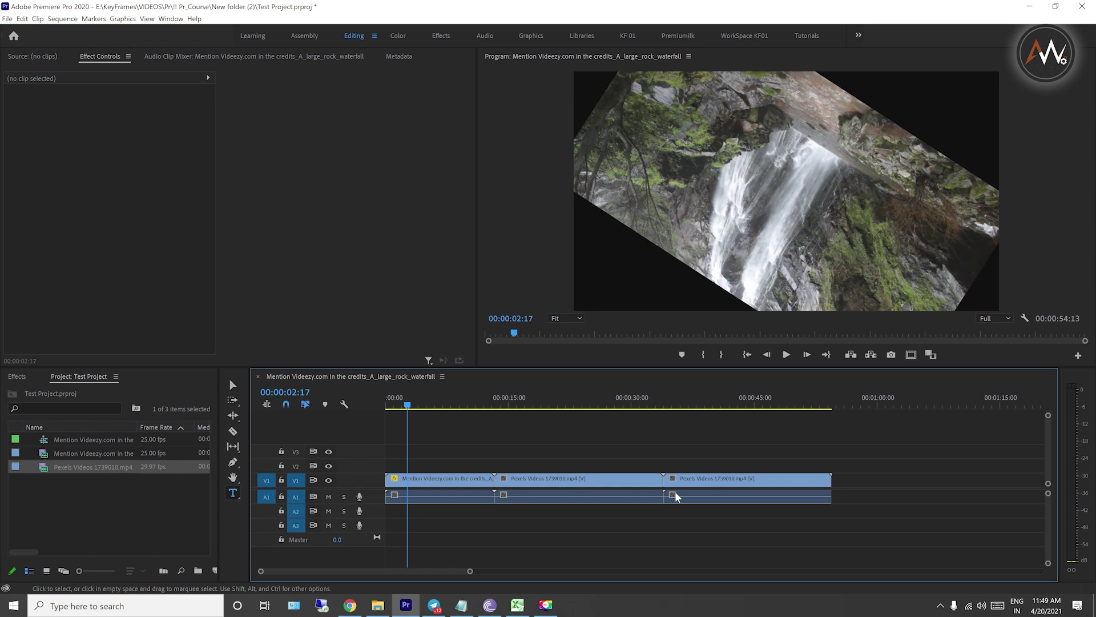
left_click(438, 478)
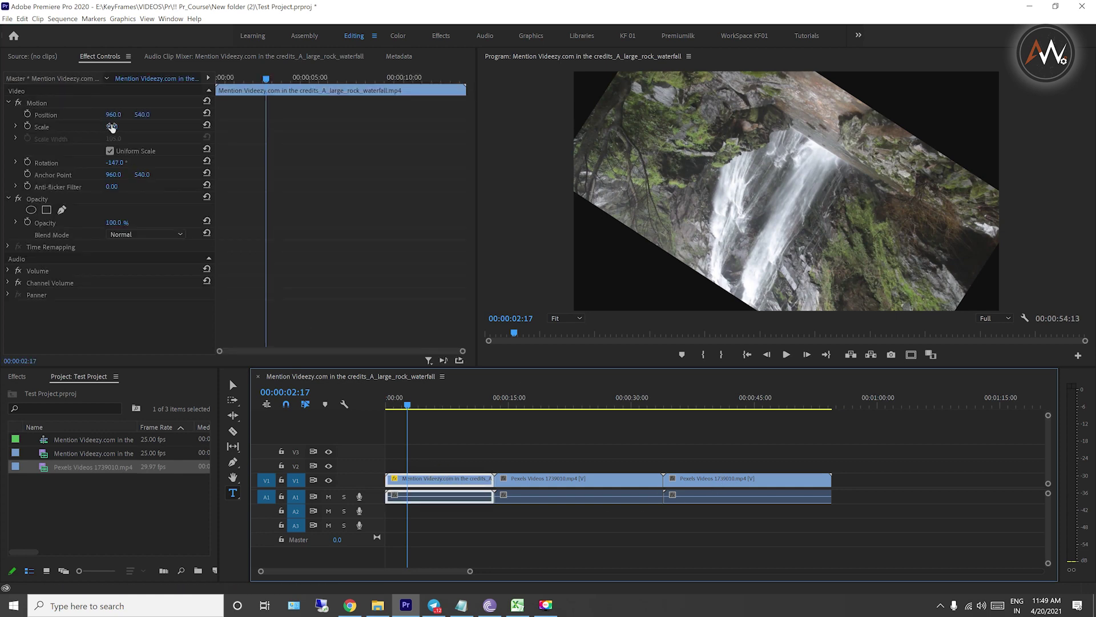
left_click(113, 126)
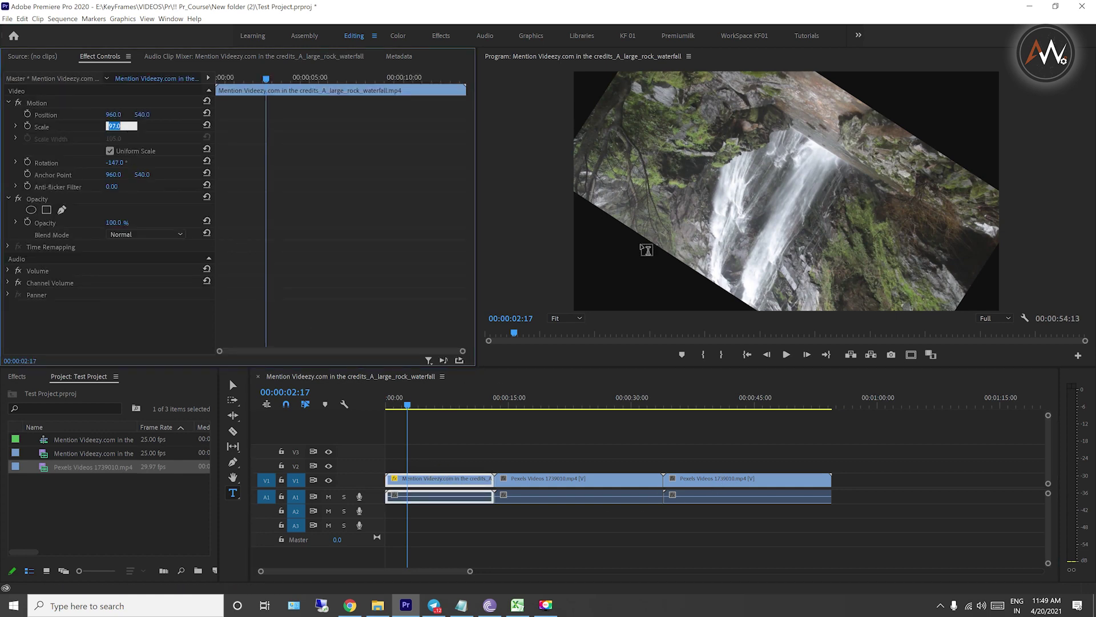
left_click(451, 480)
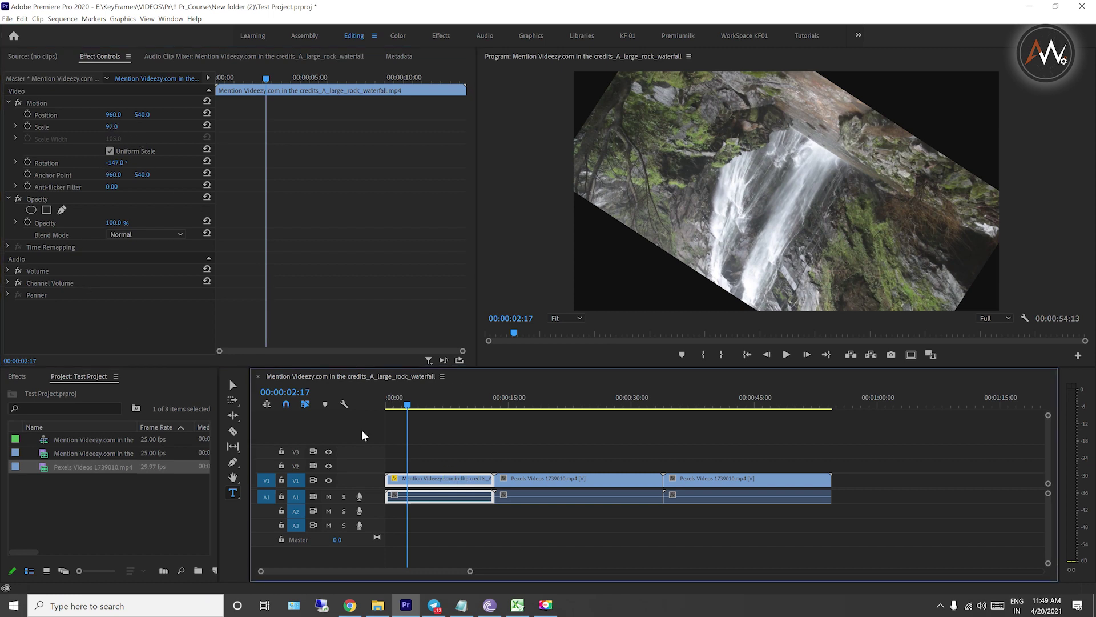
left_click(538, 407)
left_click(556, 480)
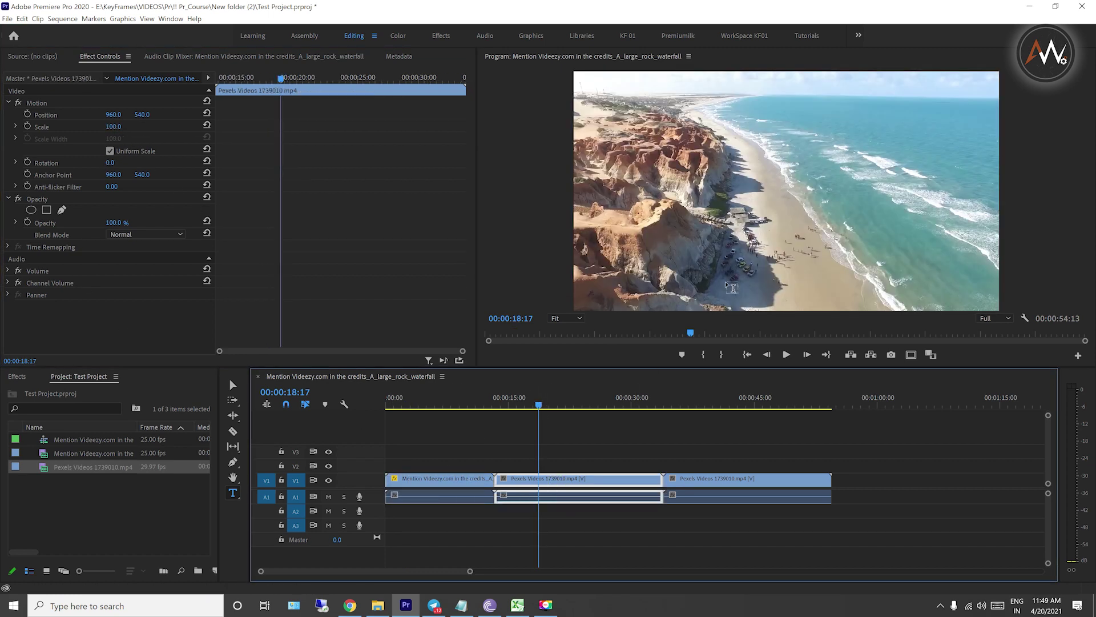
- Scale the second beach clip to 57; give the third clip Scale 106 and Rotation 83°
left_click_drag(115, 127, 90, 127)
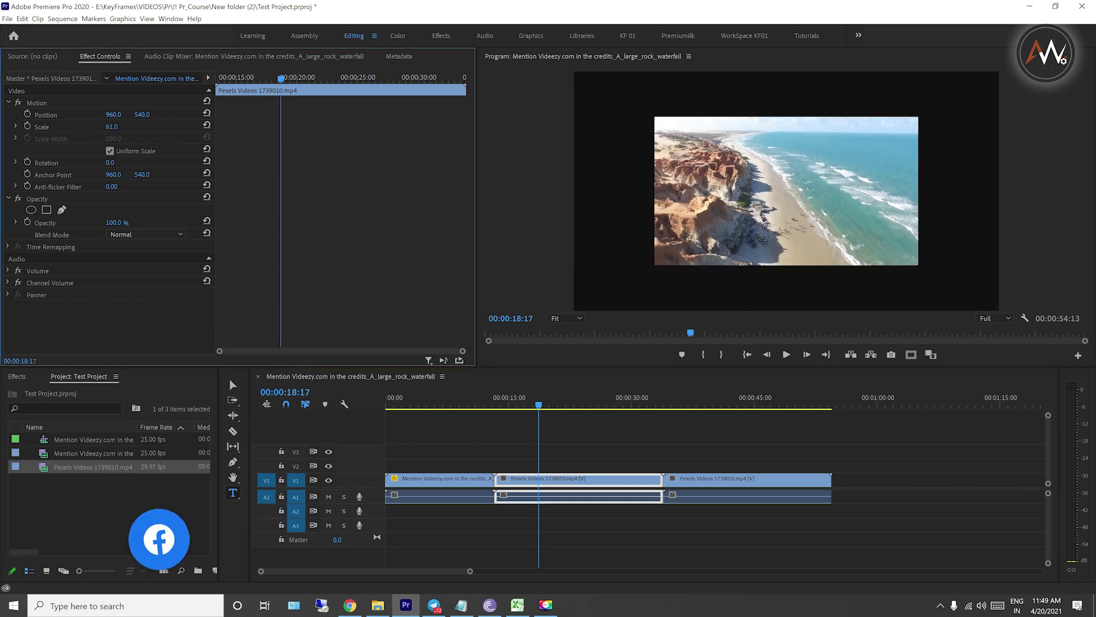
left_click(722, 406)
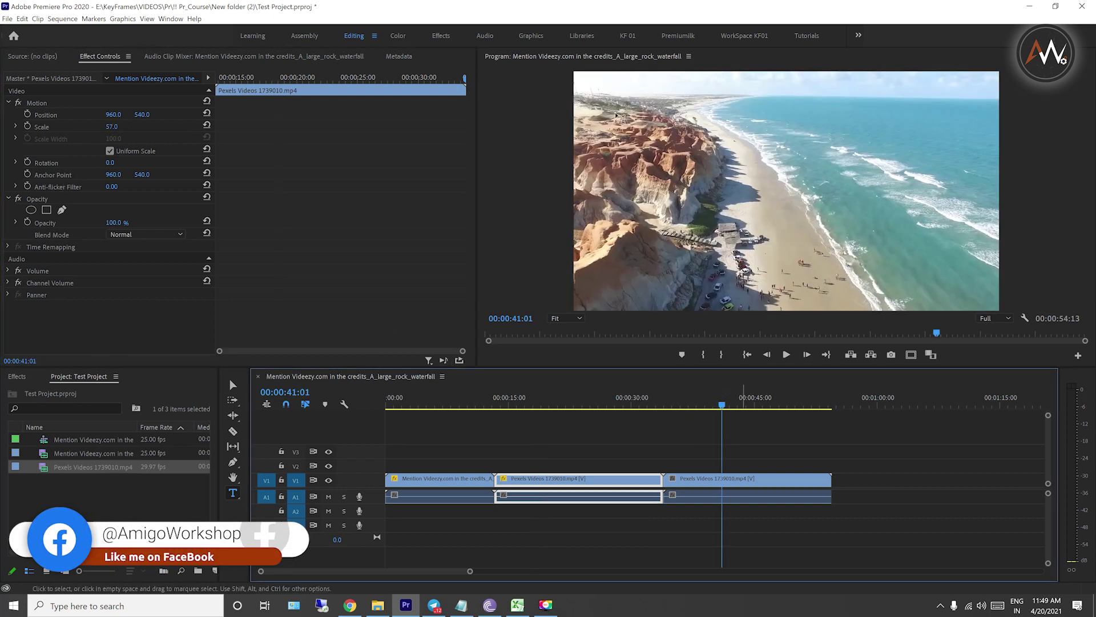
left_click(736, 482)
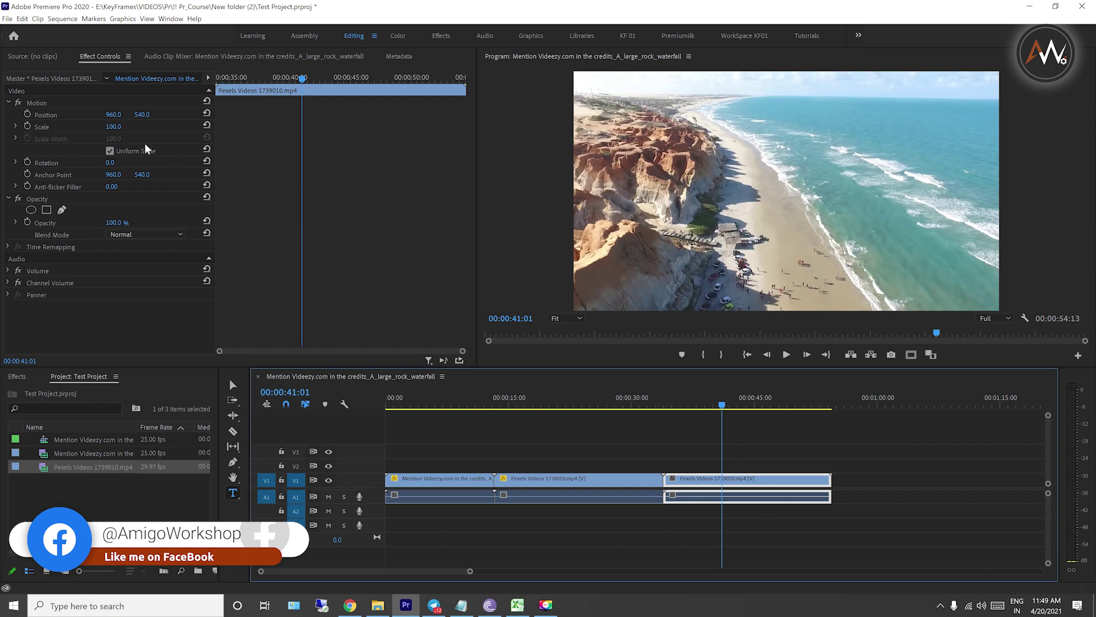
left_click_drag(114, 127, 118, 115)
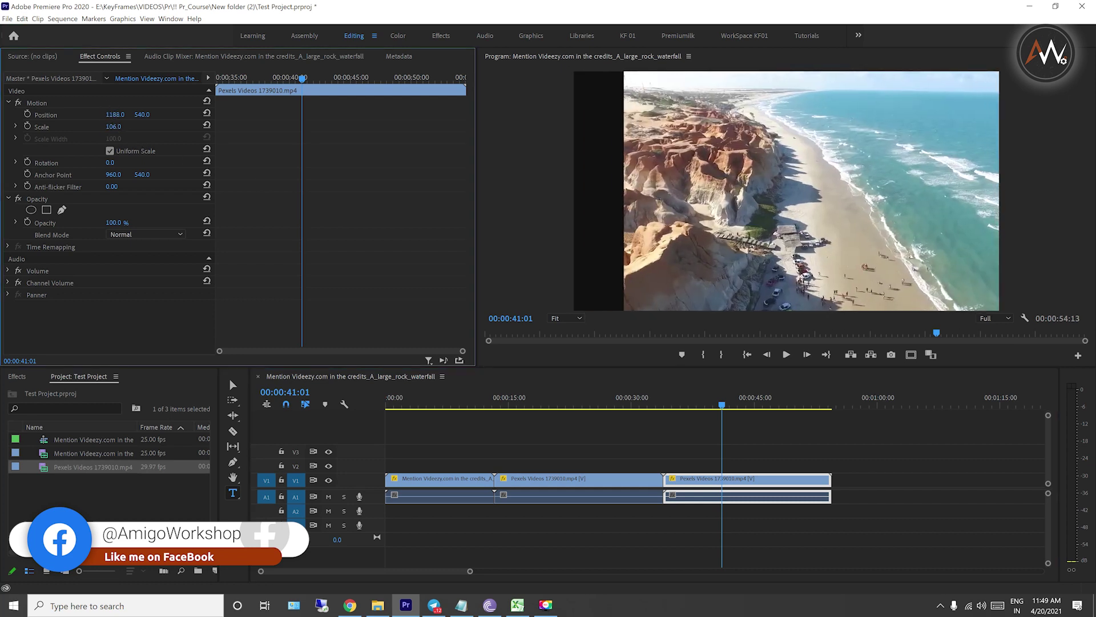
left_click_drag(108, 162, 156, 161)
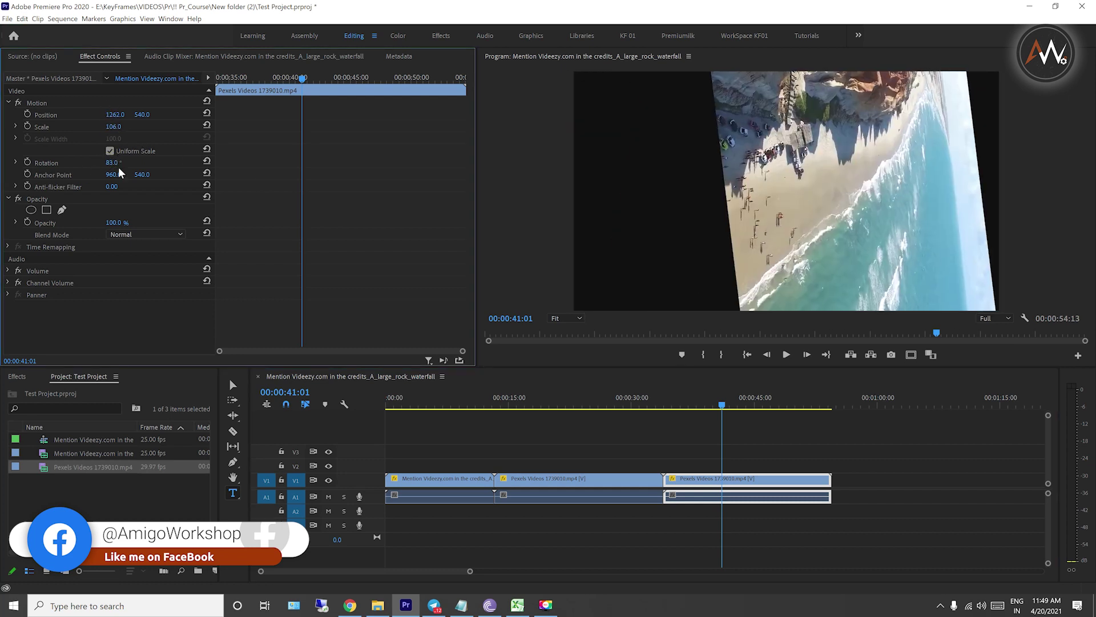
- Preview the sequence at 6, 7 and 18 seconds, then select the waterfall clip
left_click(558, 437)
left_click(435, 405)
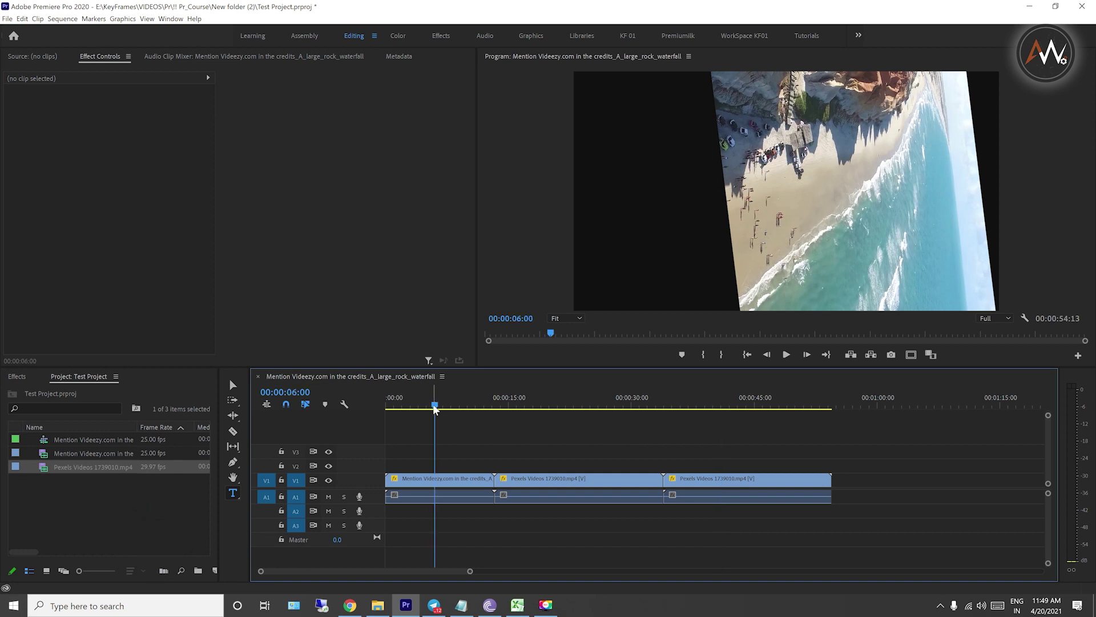
left_click_drag(435, 409, 443, 407)
left_click(542, 398)
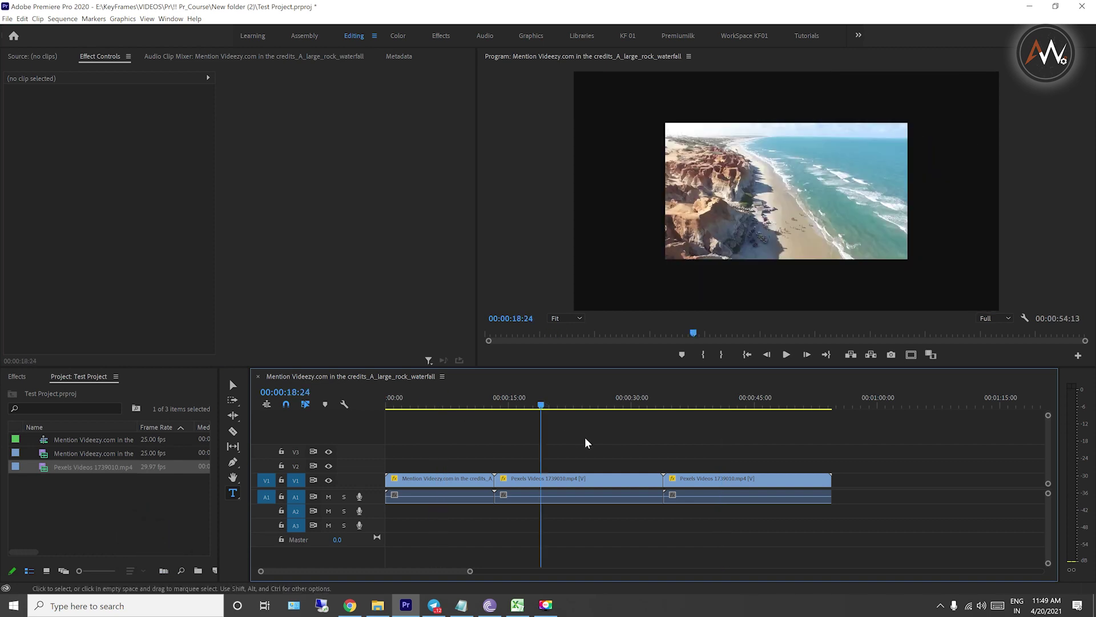
left_click_drag(569, 406, 714, 404)
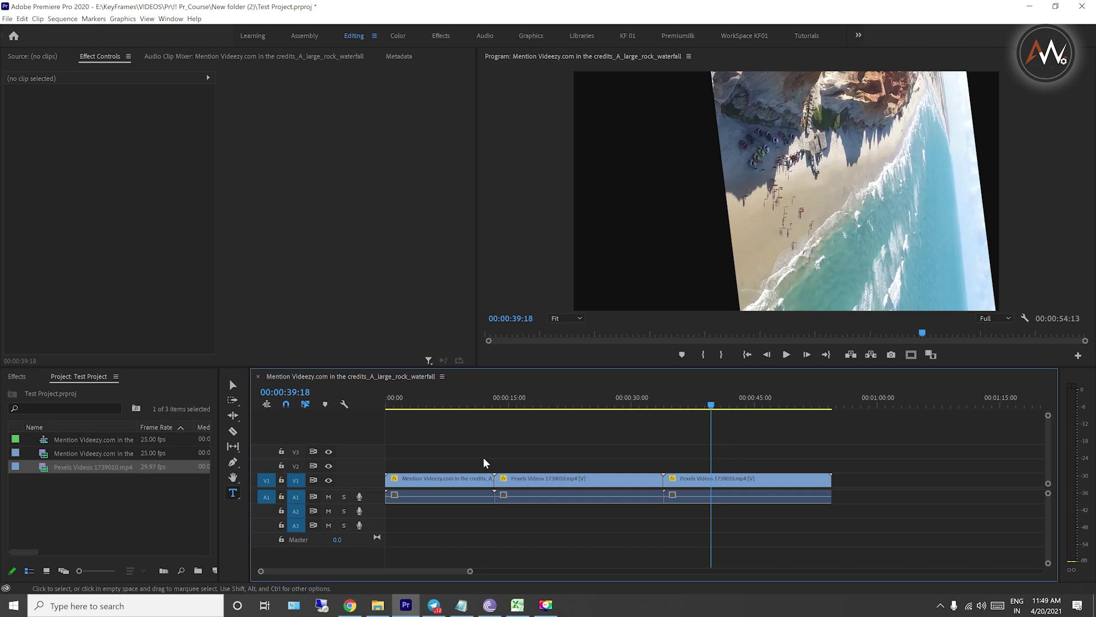
left_click(437, 400)
left_click(454, 479)
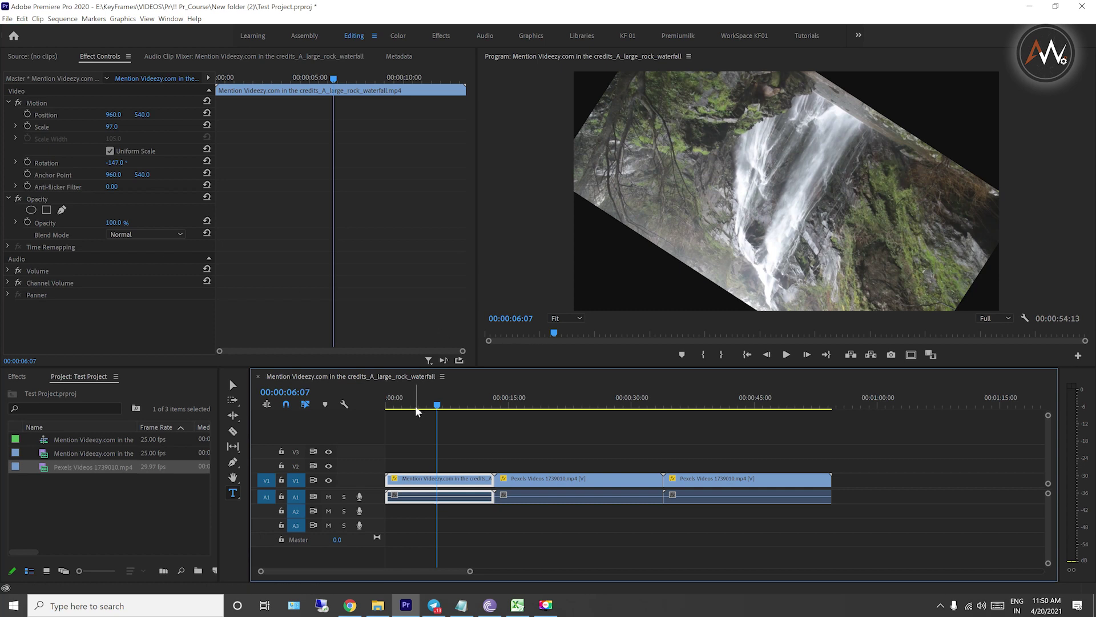
- Reselect the waterfall clip and reset its Scale to 100 and Rotation to 0
left_click(571, 480)
left_click(451, 480)
left_click(571, 479)
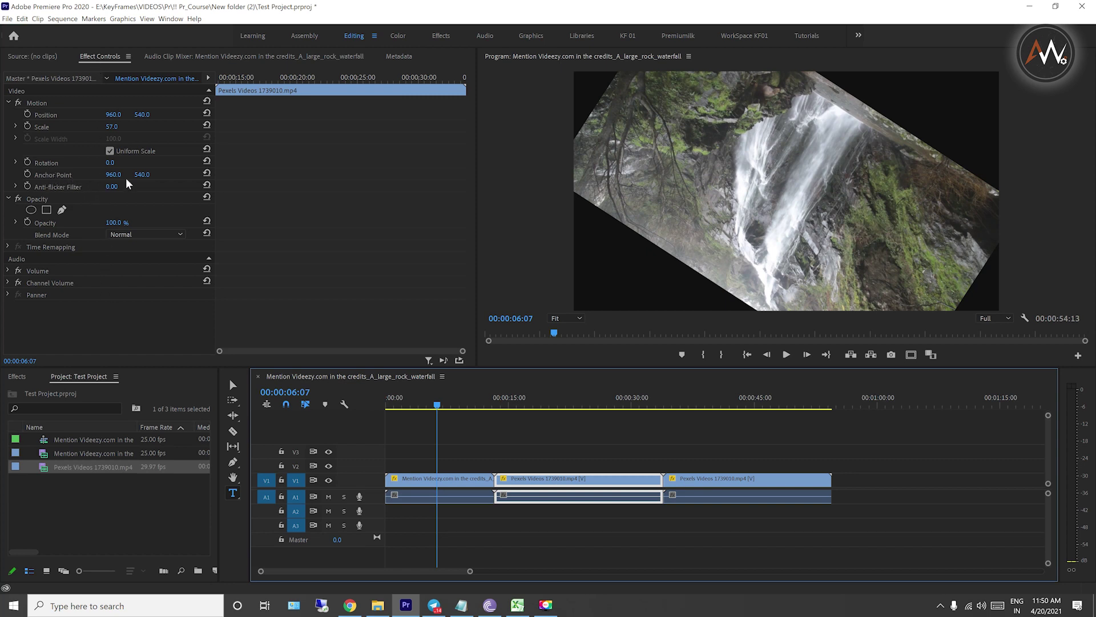
left_click(440, 478)
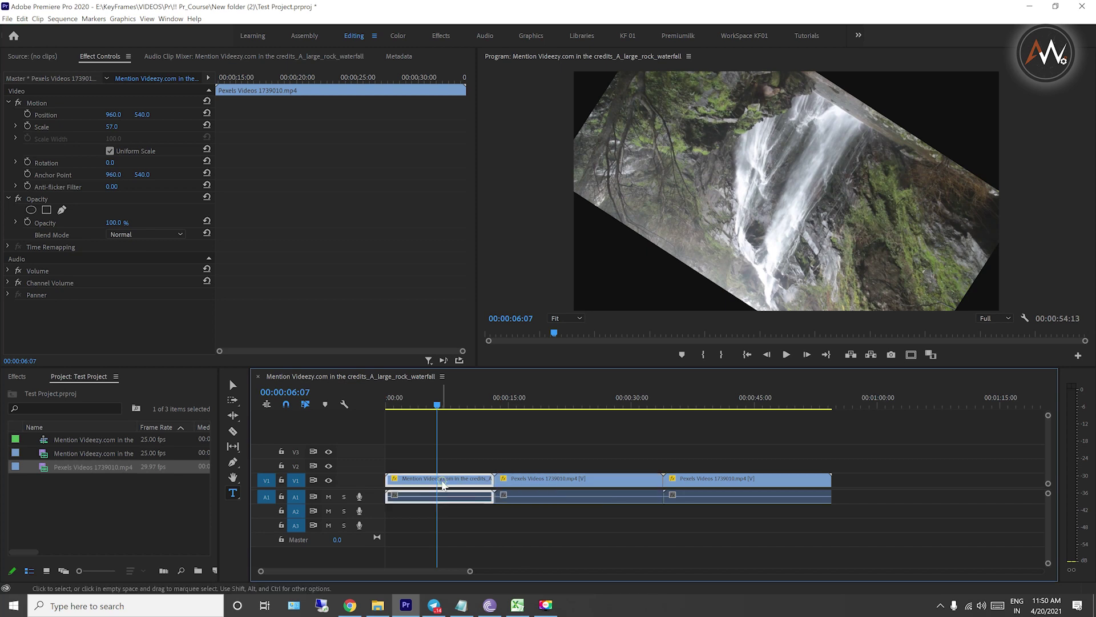
left_click(207, 124)
left_click(207, 160)
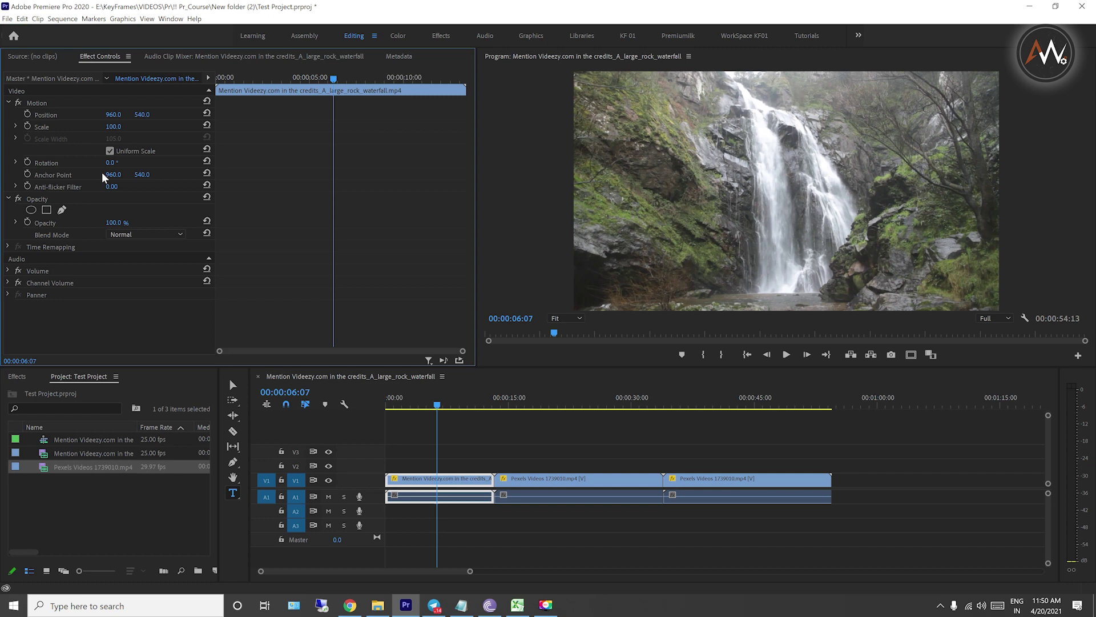
- Scrub Anchor Point X back and forth to shift the image sideways, and shrink Scale
left_click_drag(112, 174, 64, 174)
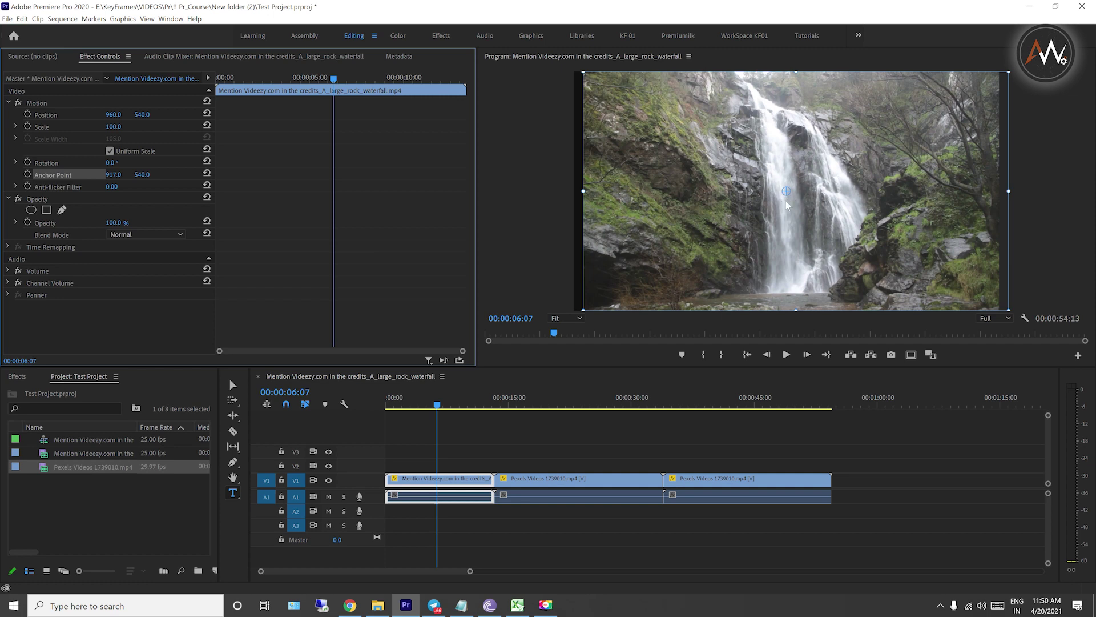
left_click_drag(113, 174, 166, 174)
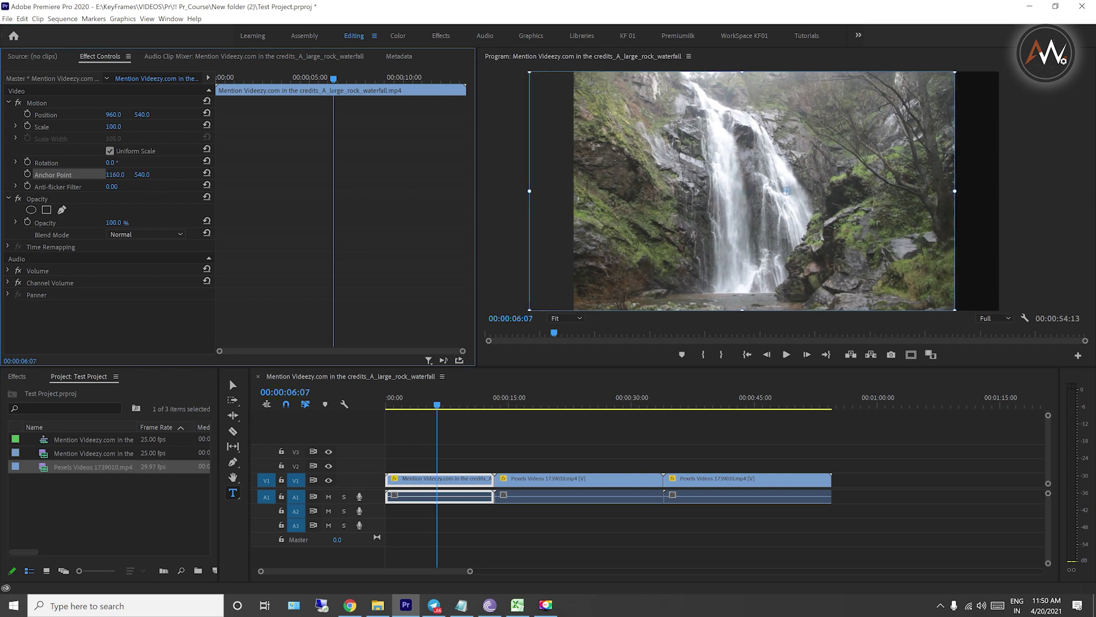
mouse_move(166, 175)
left_mouse_down()
mouse_move(69, 175)
mouse_move(680, 174)
left_mouse_up()
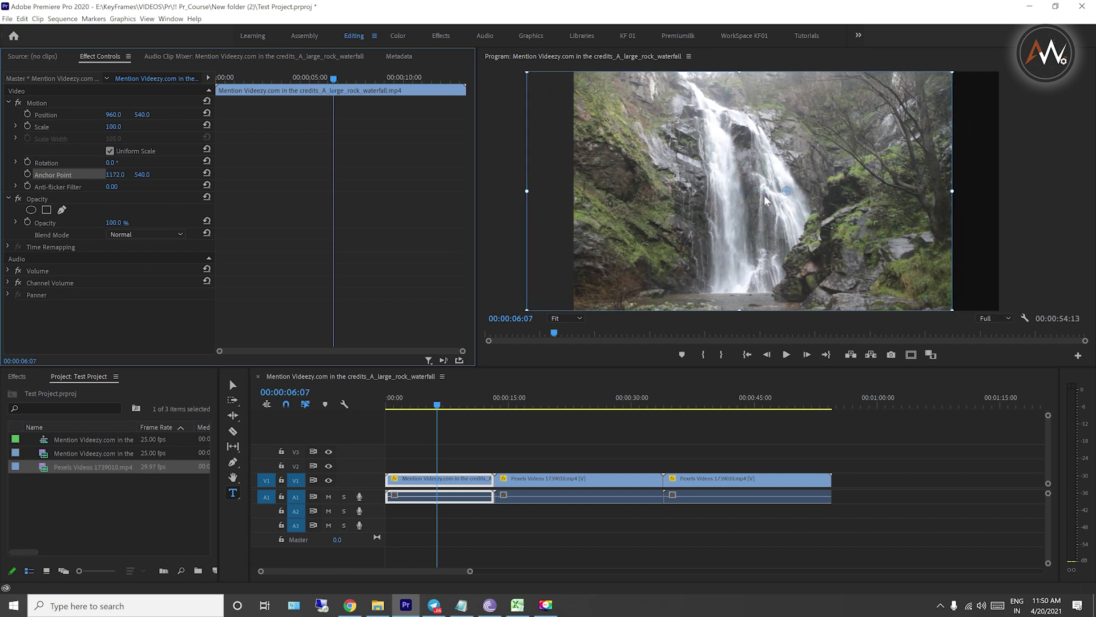
left_click_drag(113, 126, 582, 131)
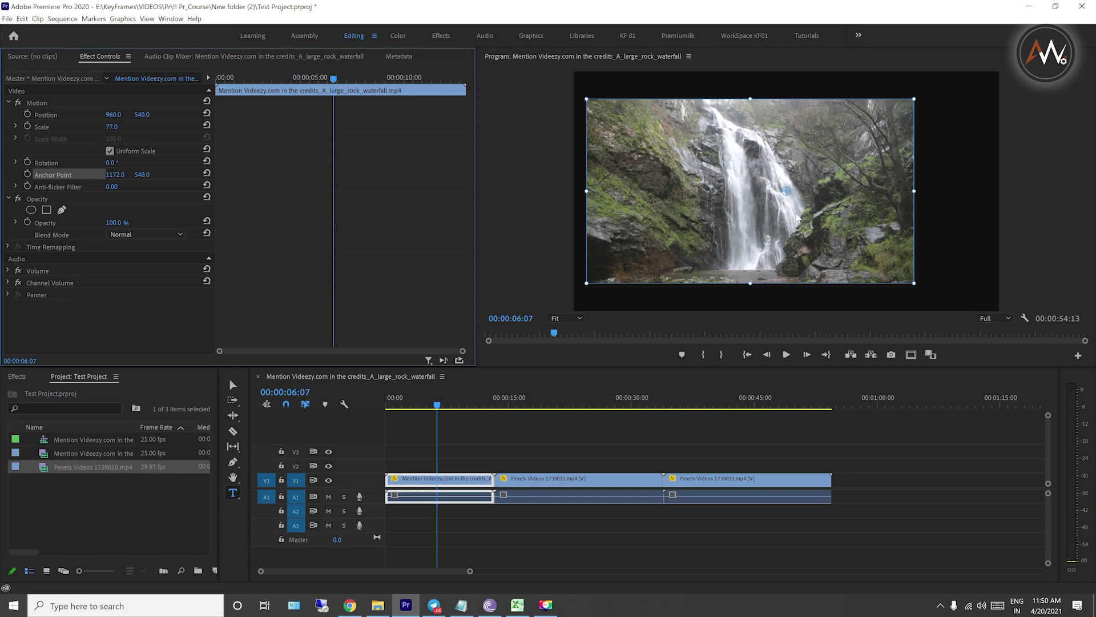
left_click_drag(115, 174, 172, 174)
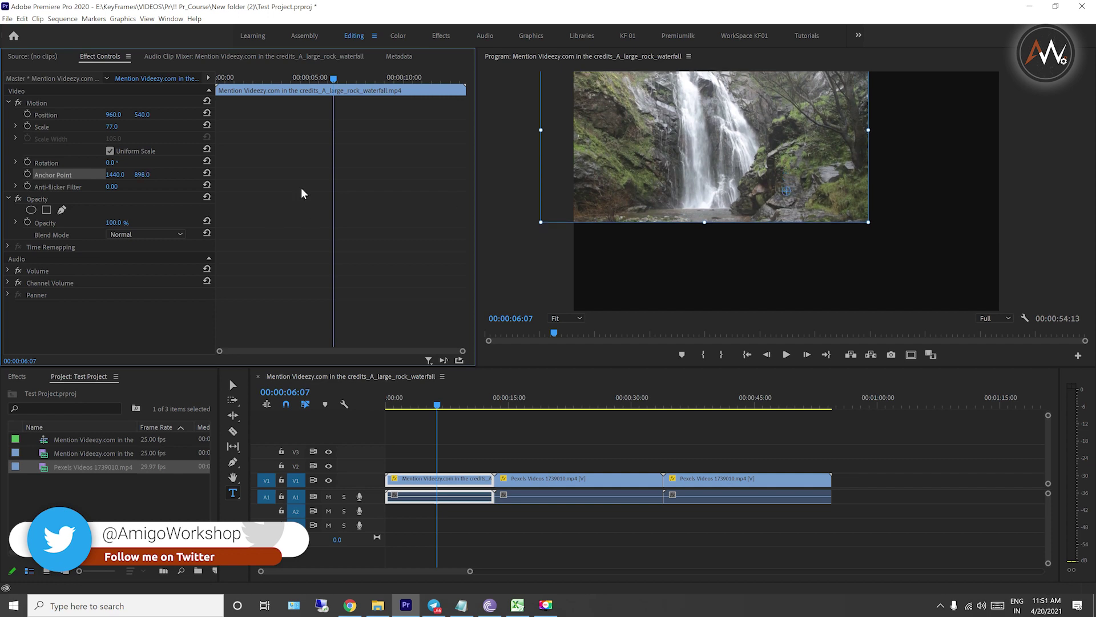
- Try Scale from oversized down to 108 and 32, then reset Anchor Point to 960,540 and Scale to 100
mouse_move(112, 126)
left_mouse_down()
mouse_move(229, 126)
mouse_move(143, 126)
left_mouse_up()
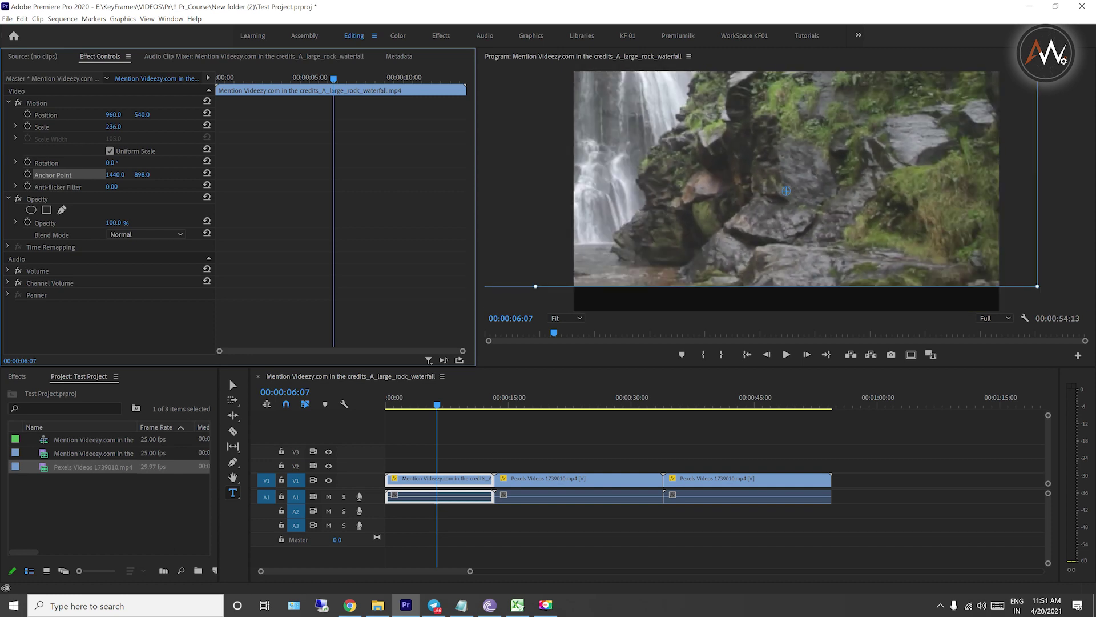
left_click_drag(144, 126, 70, 126)
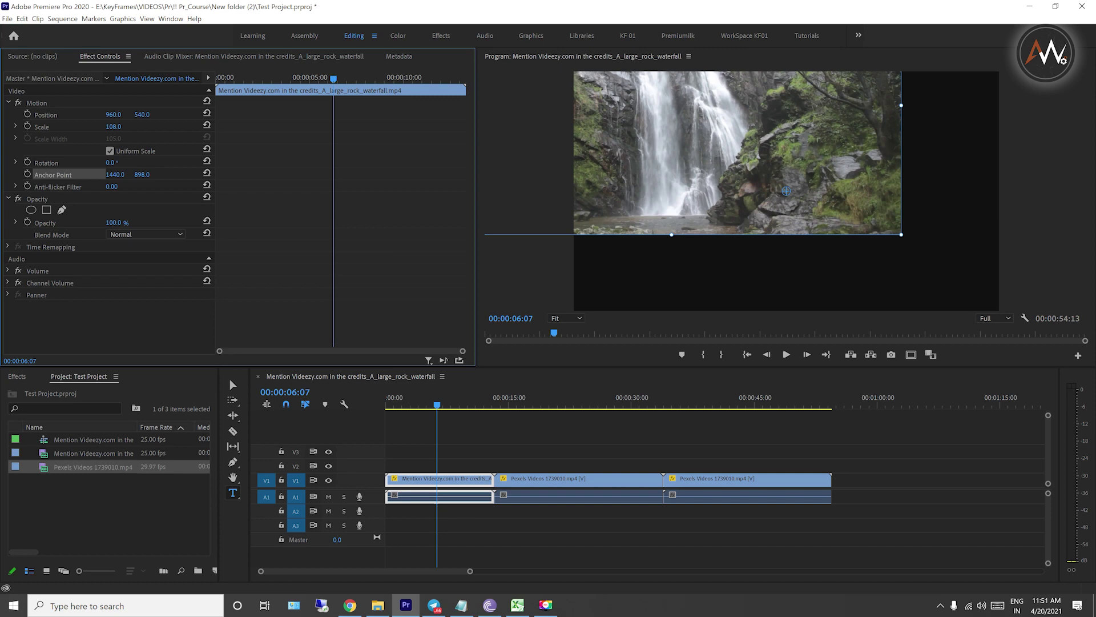
left_click_drag(113, 126, 69, 126)
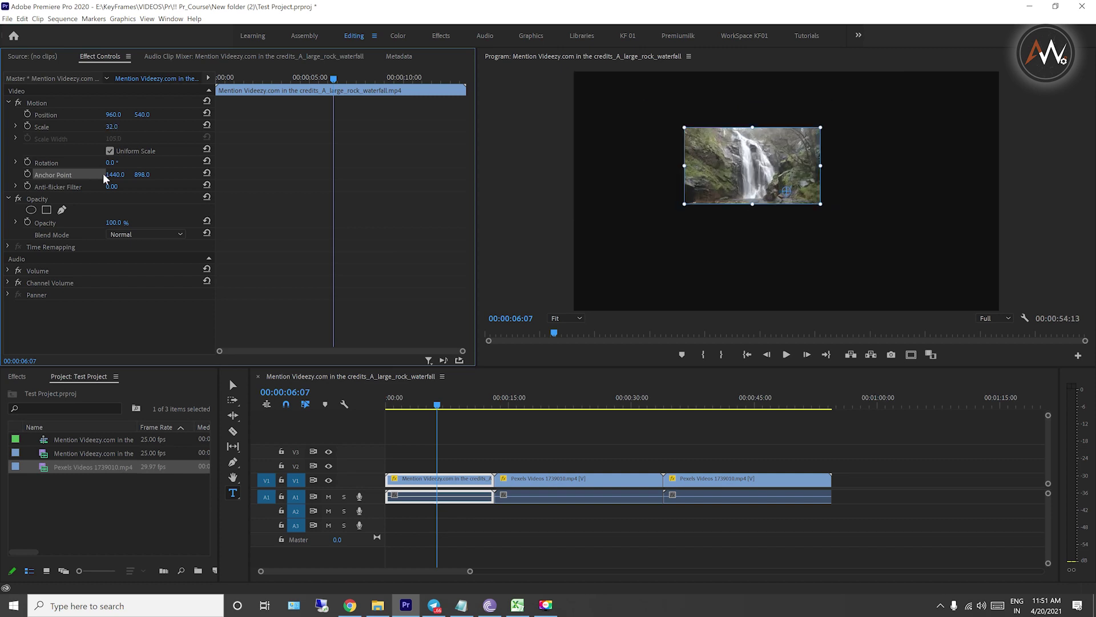
left_click(207, 173)
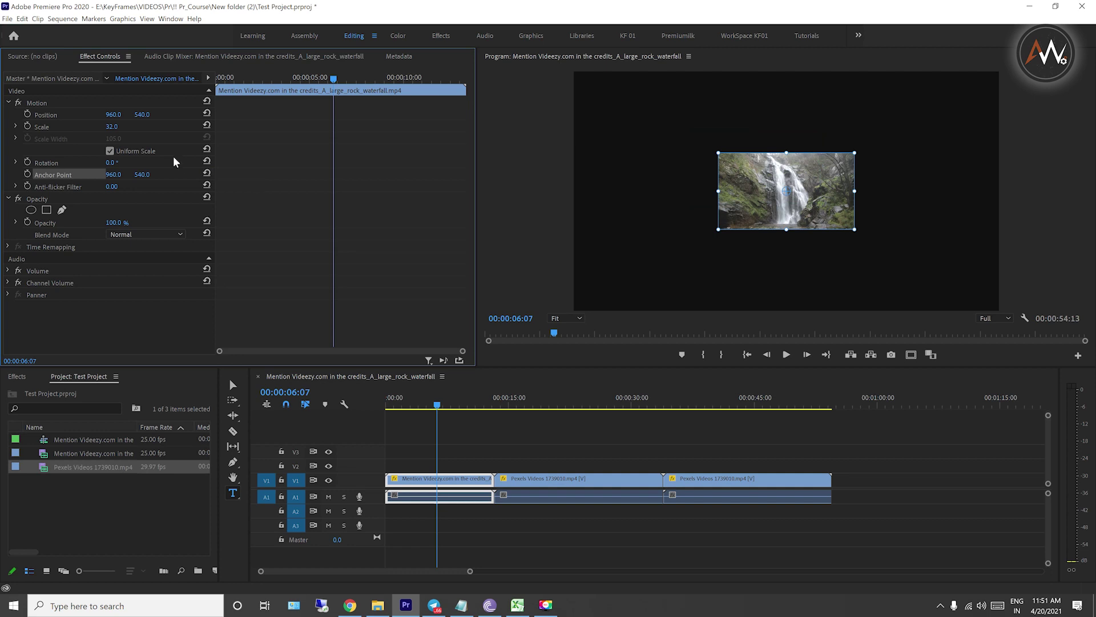
left_click(207, 125)
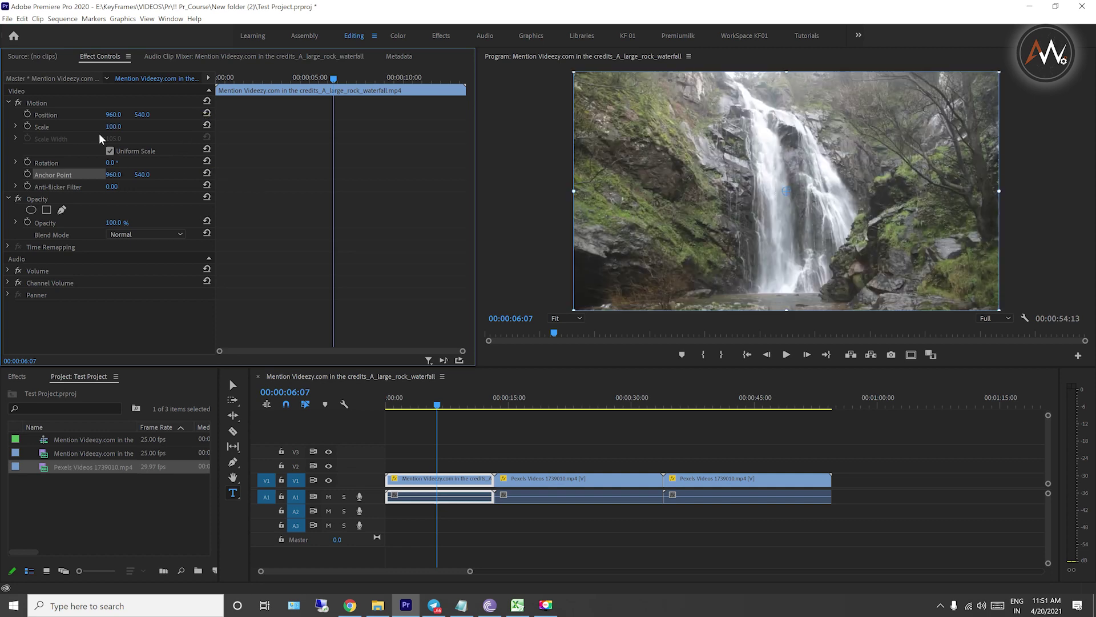
- Adjust the waterfall's Scale and lower Anchor Point X to 758, then 549
mouse_move(112, 125)
left_mouse_down()
mouse_move(62, 125)
mouse_move(121, 127)
left_mouse_up()
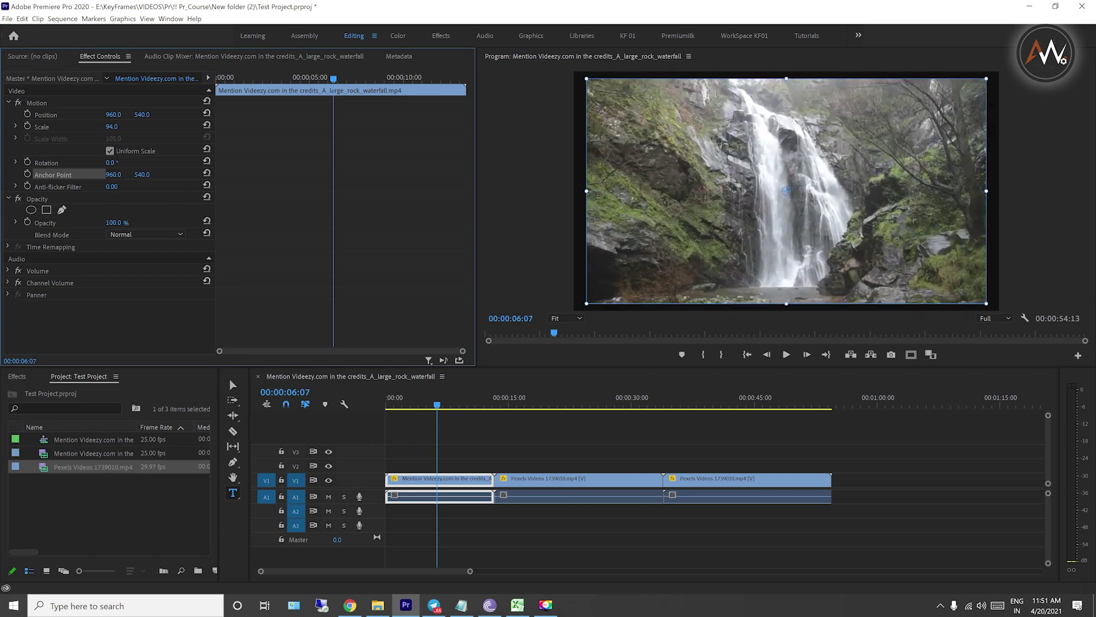
left_click_drag(113, 174, 16, 174)
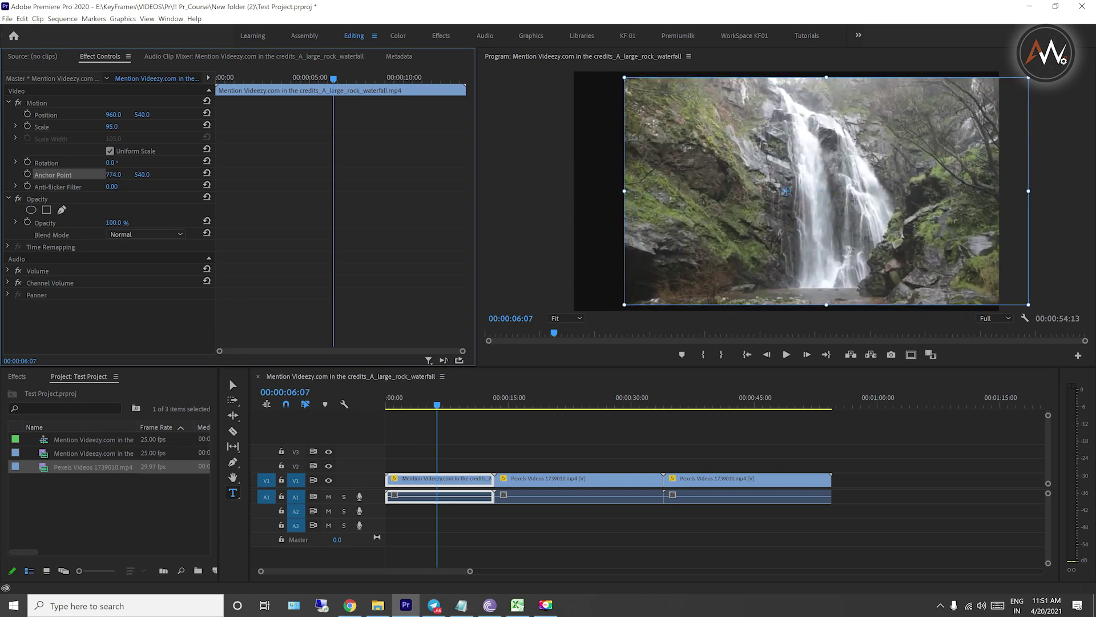
left_click_drag(113, 174, 123, 184)
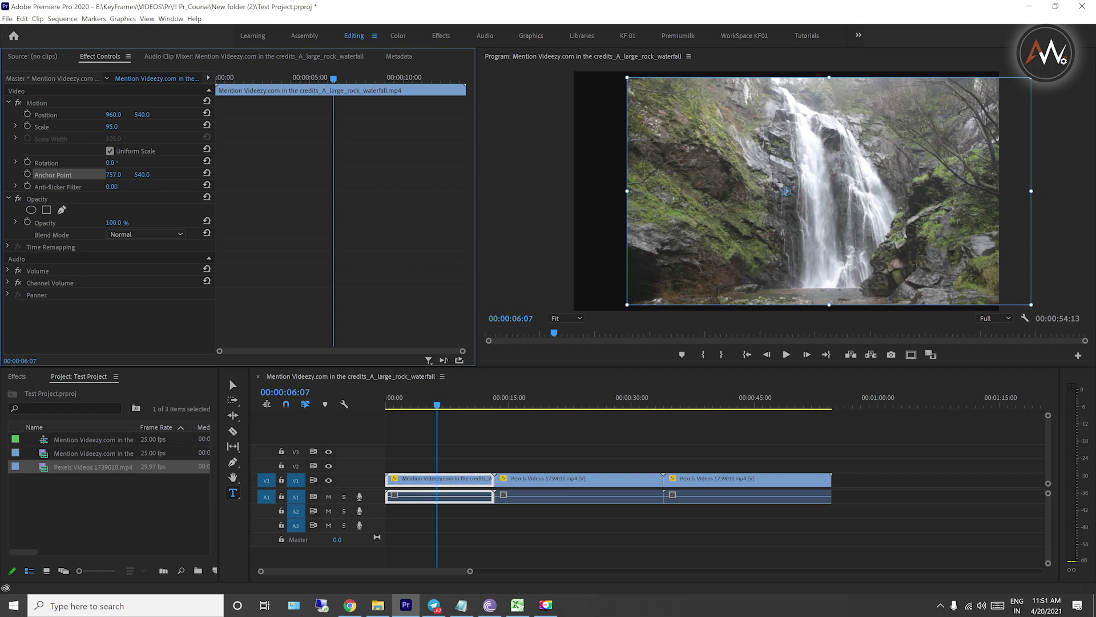
left_click_drag(113, 175, 128, 179)
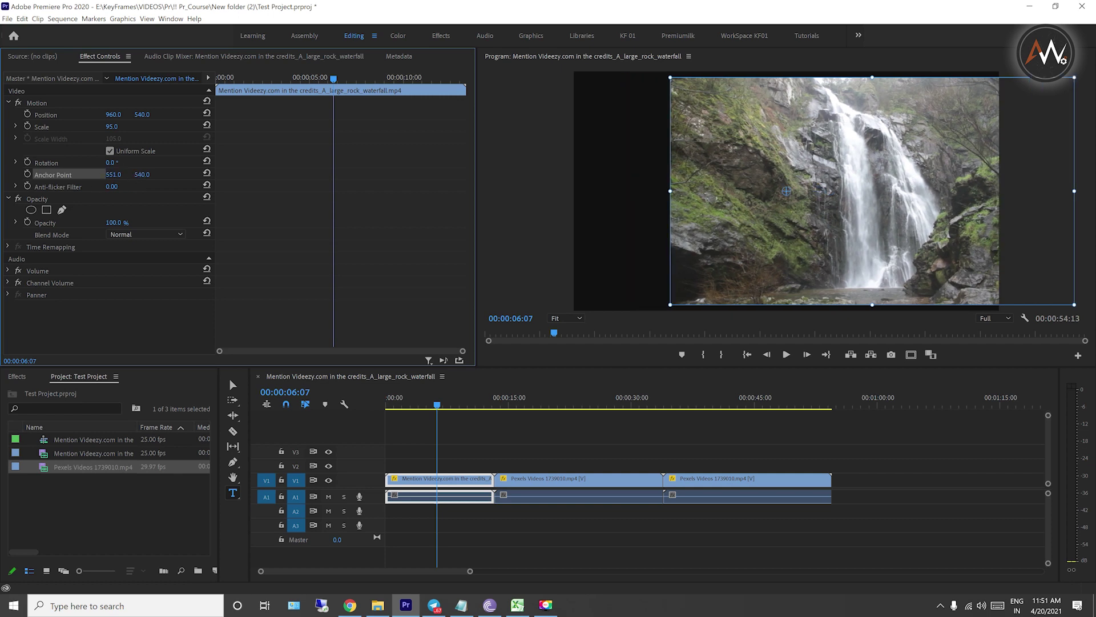
- Enlarge the waterfall to 105, rotate it to -203°, then reset Rotation and Anchor Point
mouse_move(112, 127)
left_mouse_down()
mouse_move(110, 161)
mouse_move(143, 162)
left_mouse_up()
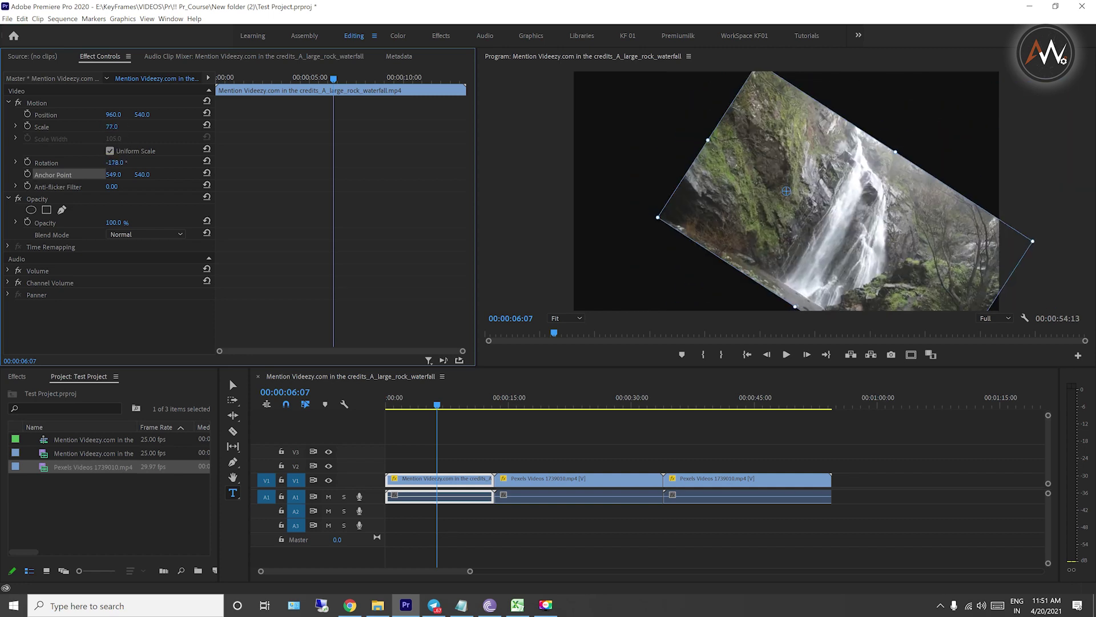
left_click_drag(115, 162, 86, 162)
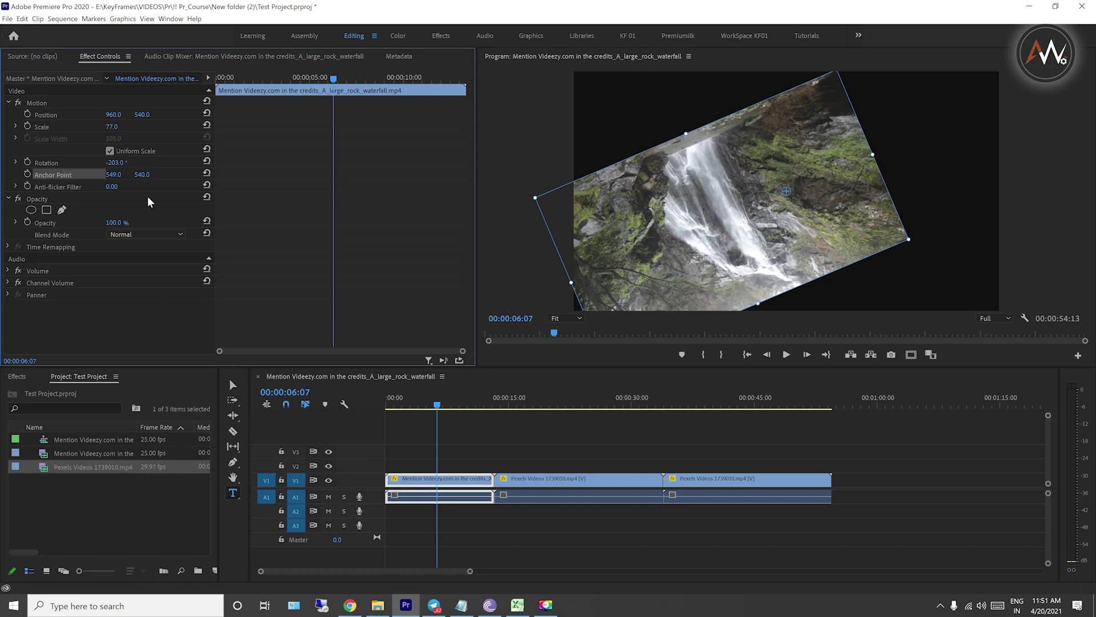
left_click(207, 161)
left_click(206, 173)
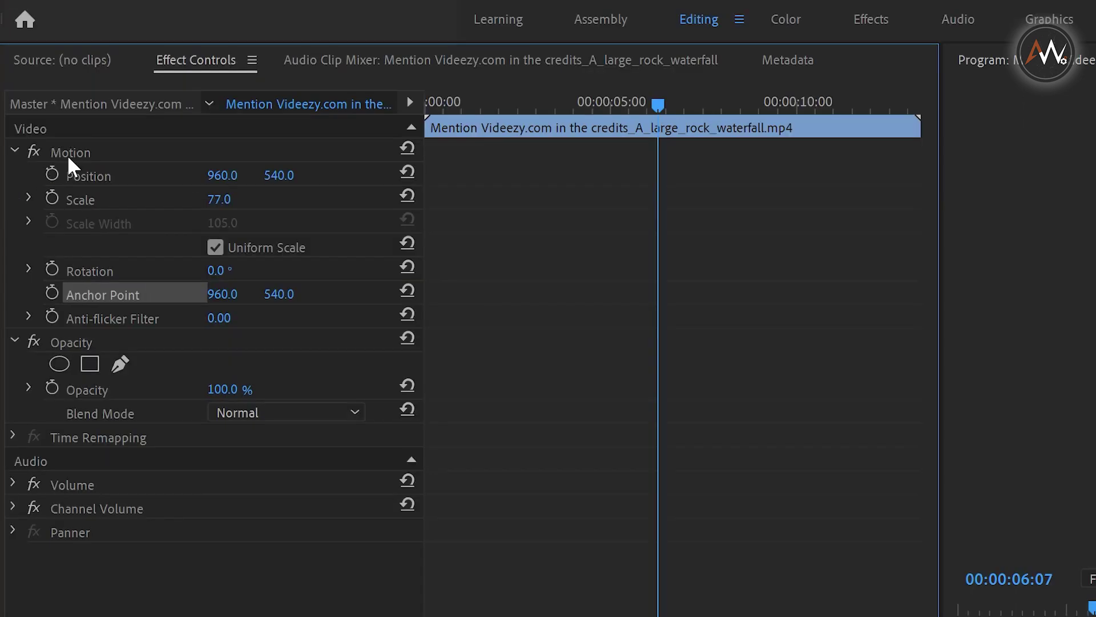
- Collapse Motion, set the waterfall's Opacity to 9%, undo it, and scrub Opacity back to 100%
left_click(35, 103)
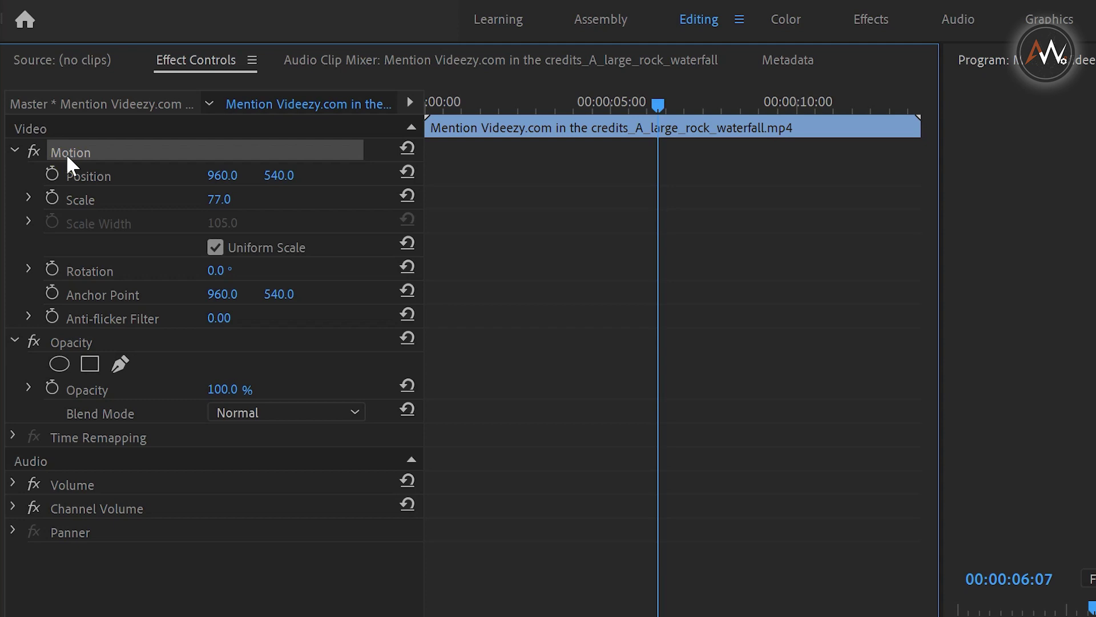
left_click(9, 104)
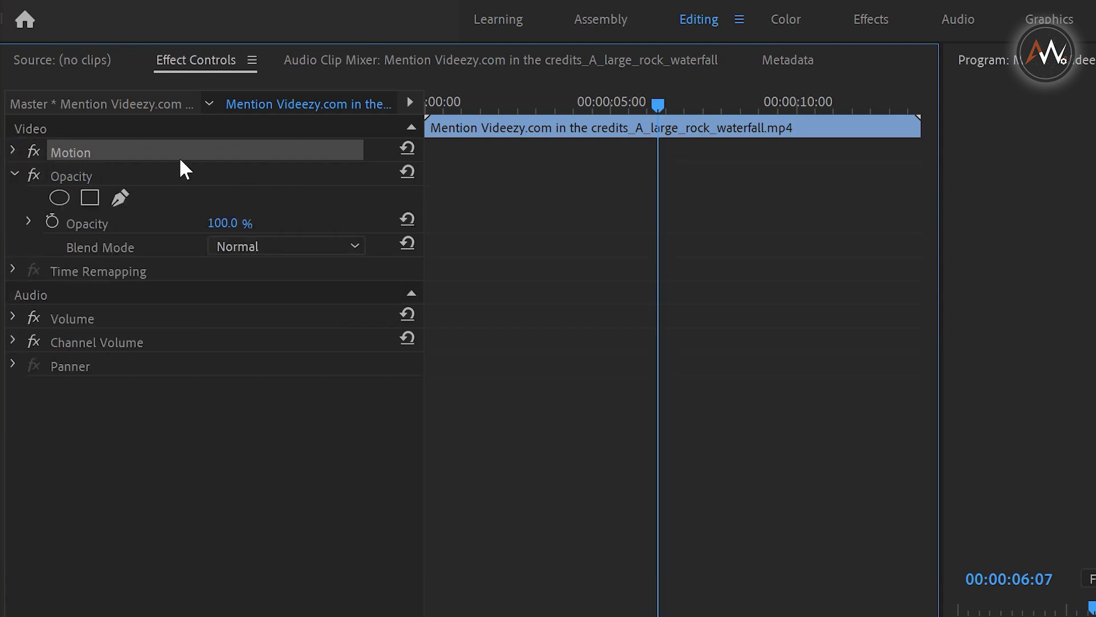
left_click(91, 171)
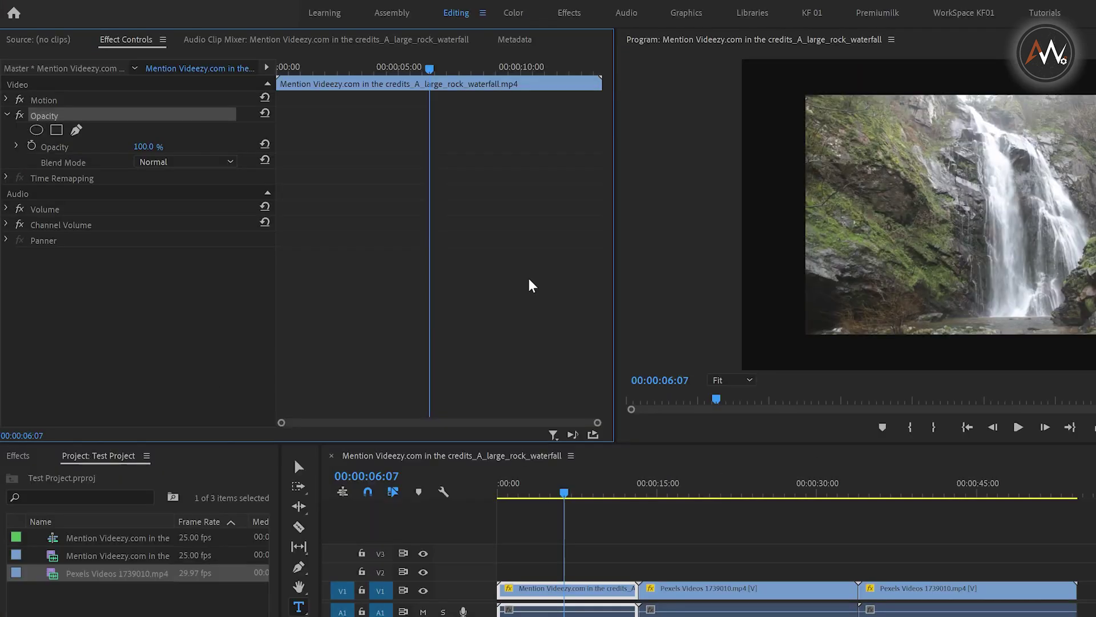
left_click(143, 146)
type("92")
key("Return")
key("ctrl+z")
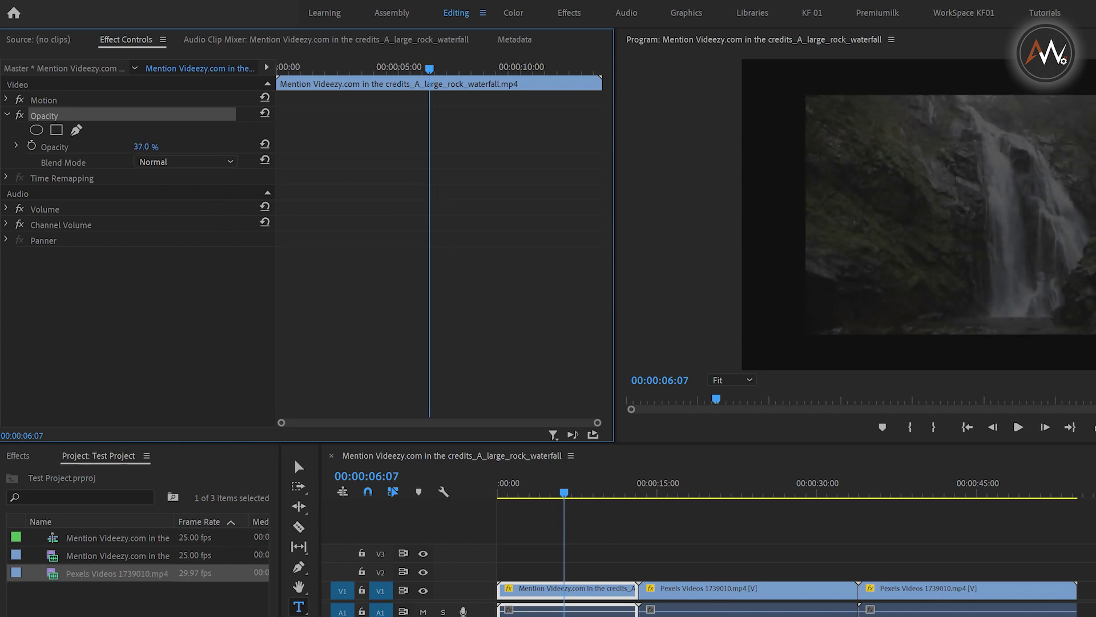
left_click_drag(147, 147, 148, 150)
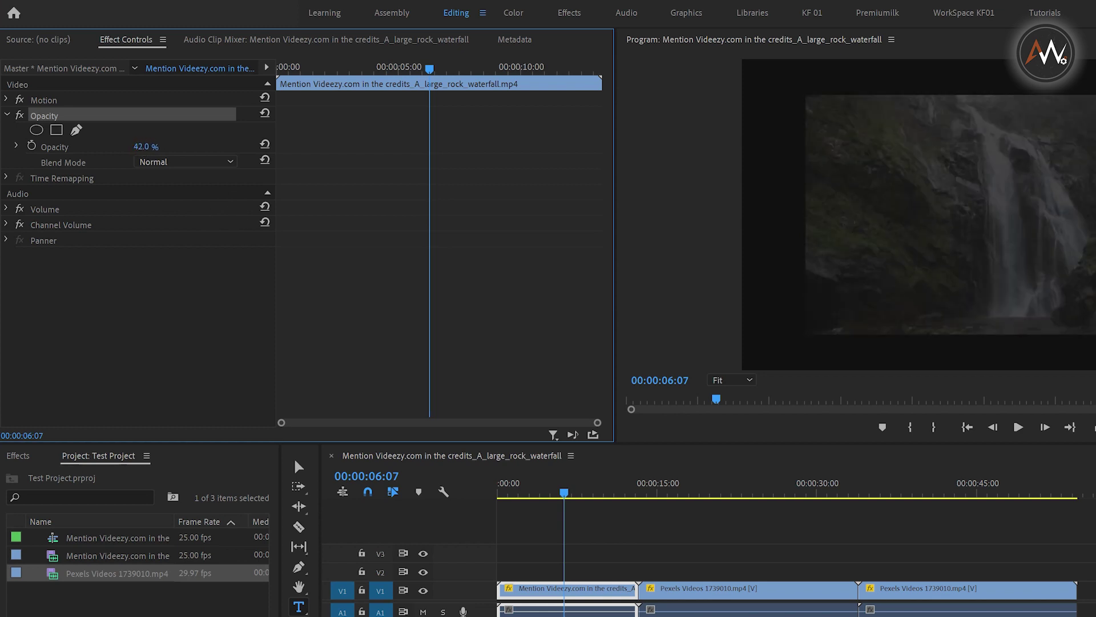
- Set Opacity to 34%, scrub it up to 70%, and bring up the Blend Mode list
left_click(143, 147)
type("34")
key("Return")
mouse_move(143, 147)
left_mouse_down()
mouse_move(166, 147)
mouse_move(133, 147)
left_mouse_up()
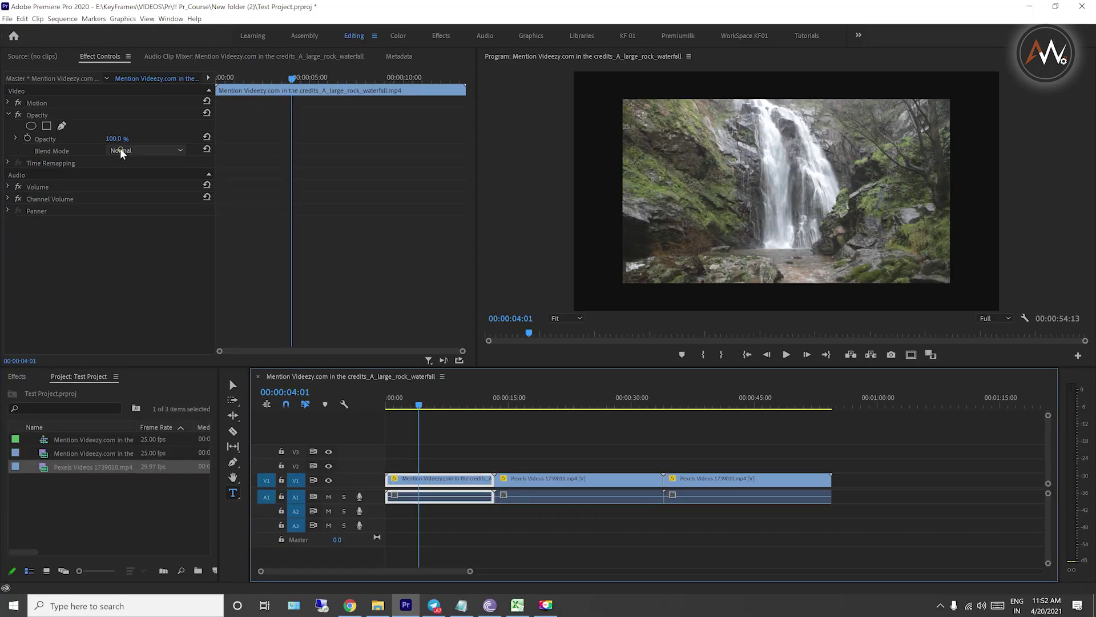
left_click(119, 150)
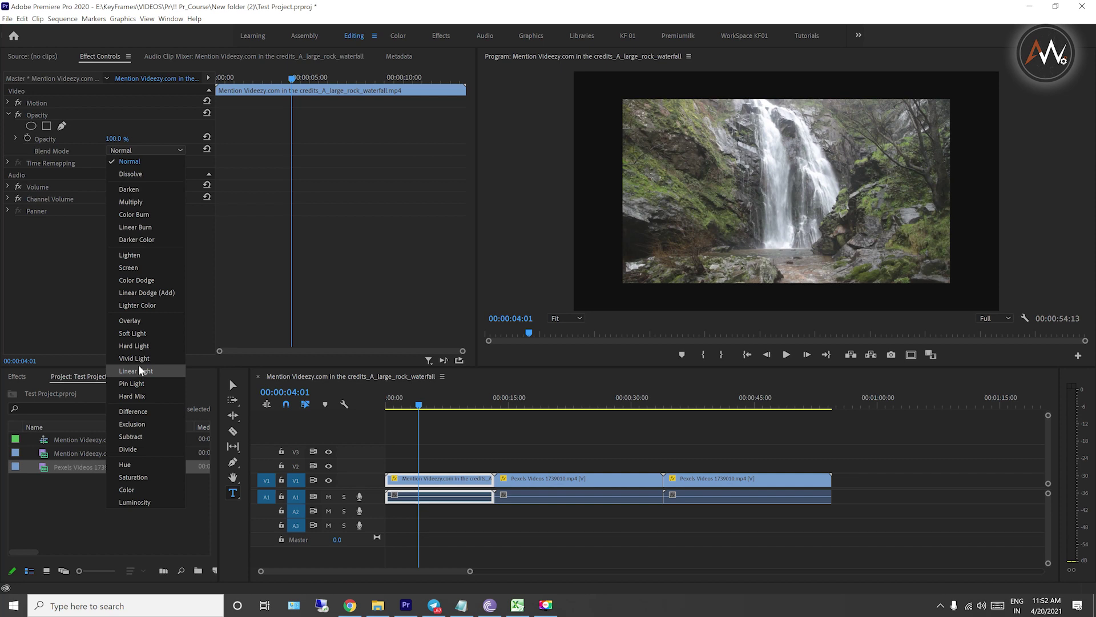
- Move the waterfall clip up to V3 and slide the Pexels beach clip to the start of V1
left_click(500, 451)
left_click_drag(469, 478, 463, 451)
left_click_drag(544, 486, 464, 489)
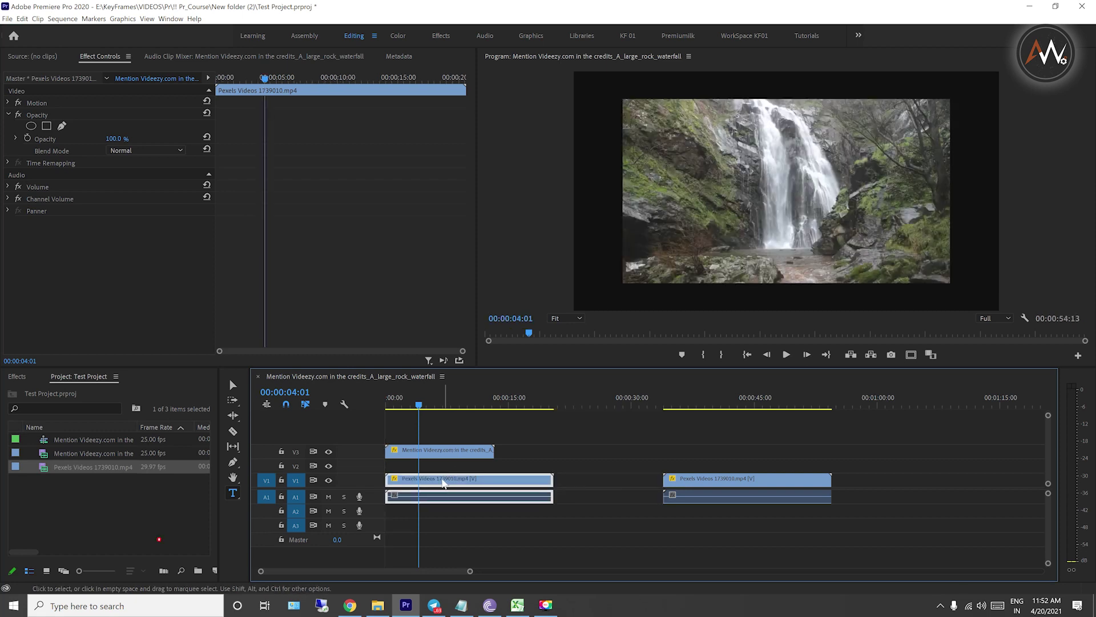
- Reset the waterfall clip's Motion so it fills the frame at Scale 100
left_click(9, 103)
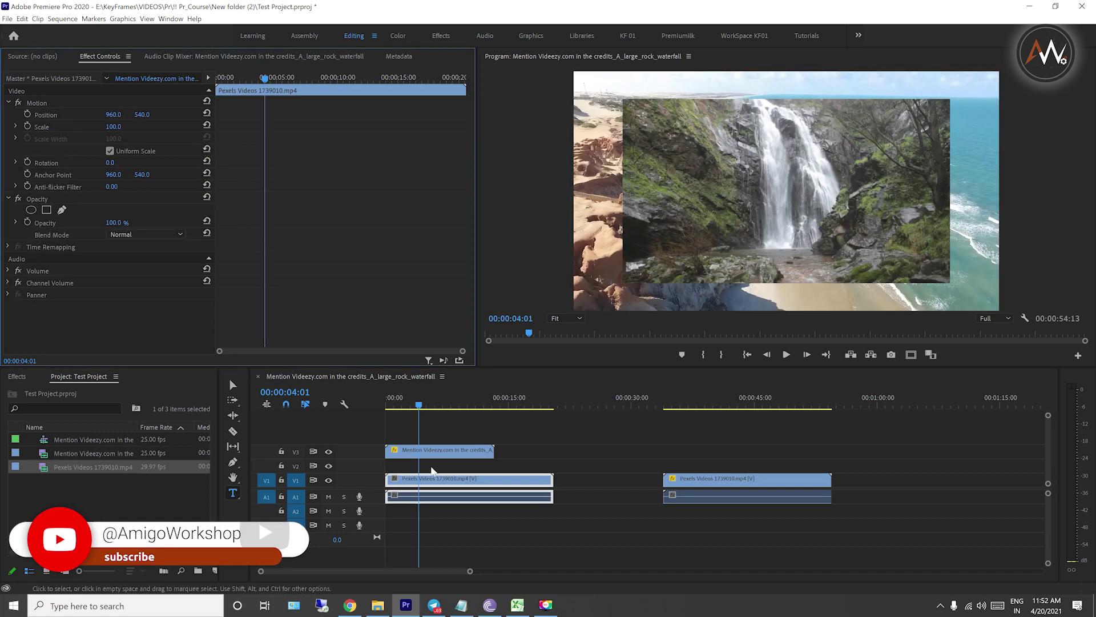
left_click(447, 453)
left_click(207, 124)
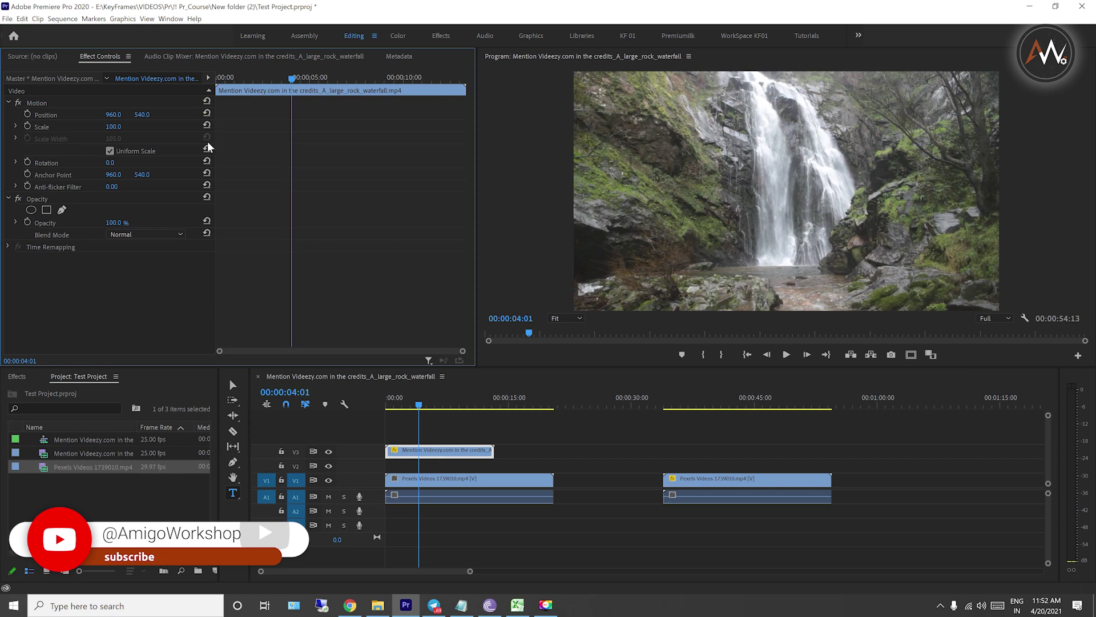
left_click(207, 100)
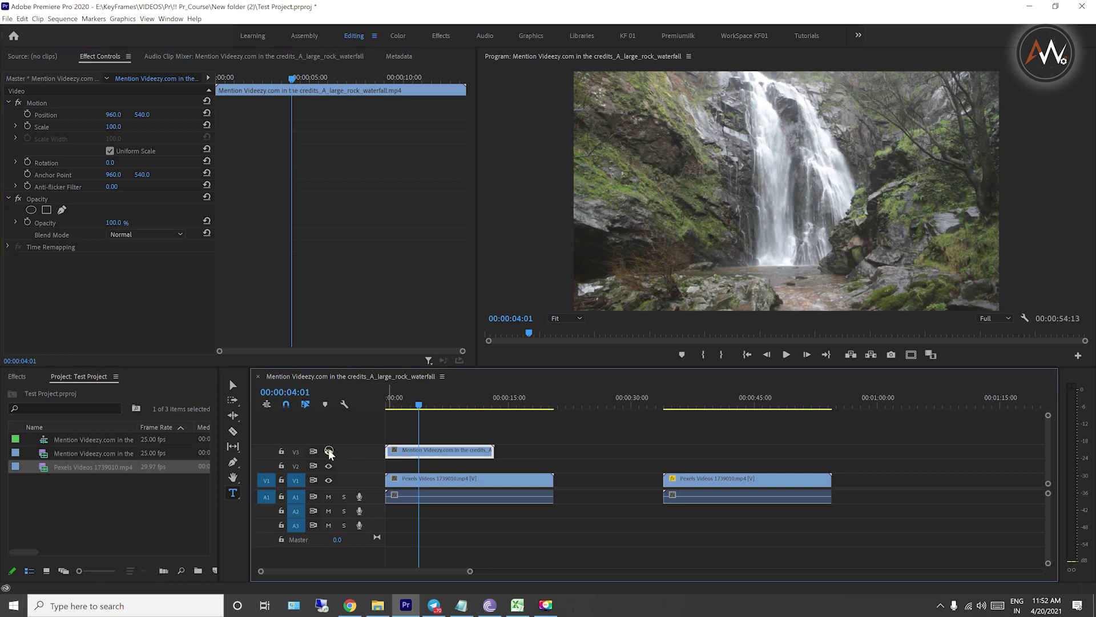
- Hide track V3 to check the beach clip underneath, then show it again
left_click(329, 451)
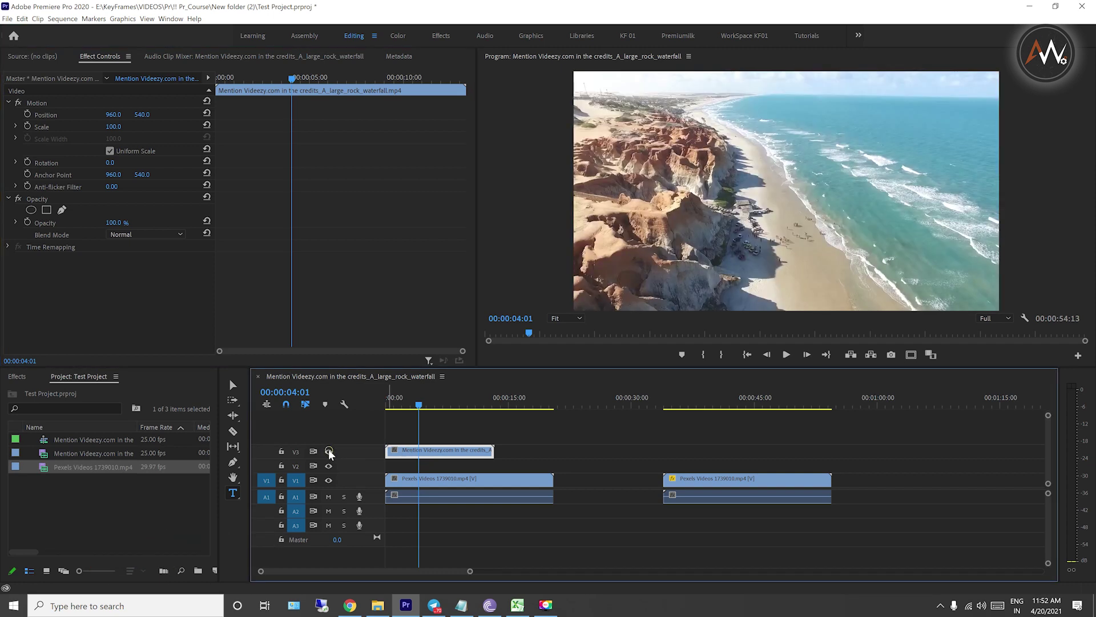
left_click(329, 451)
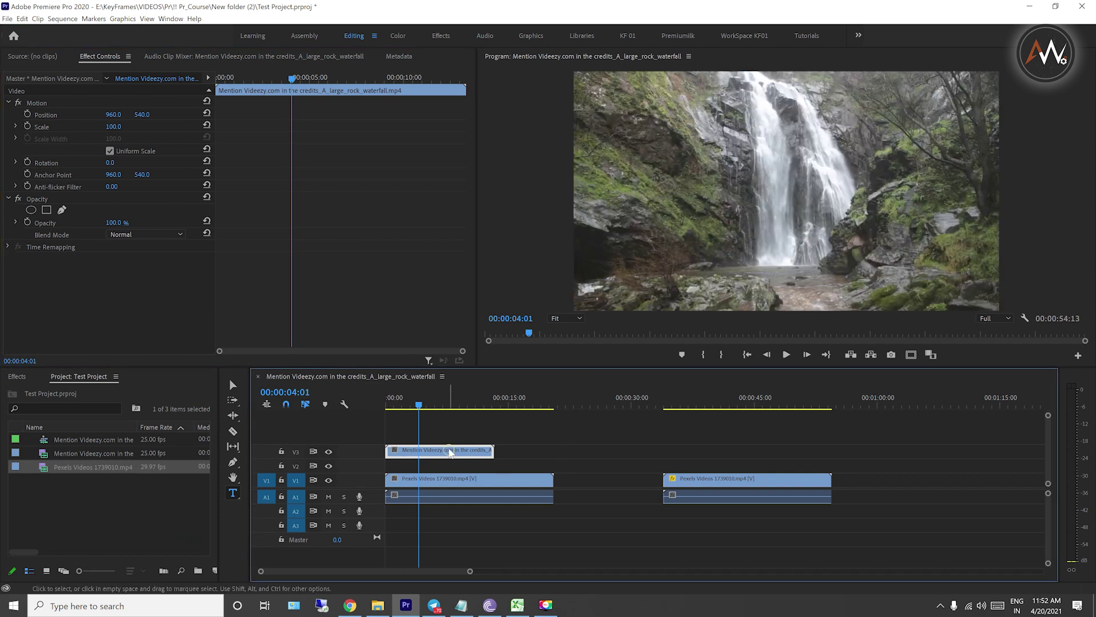
left_click(130, 234)
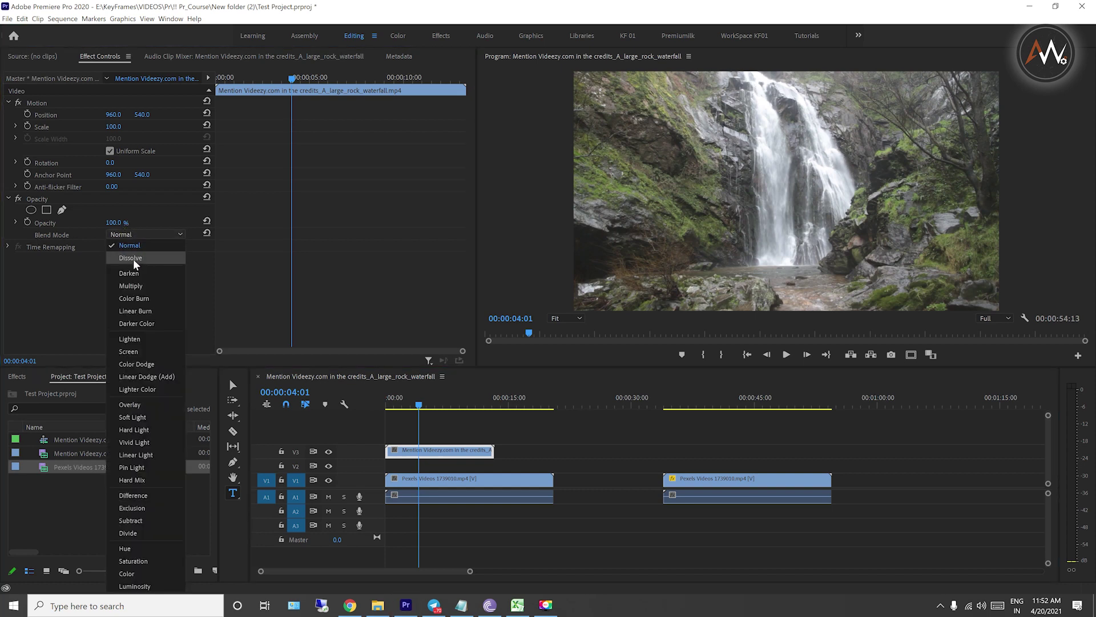
- Try Darken, then set the waterfall's Blend Mode to Screen and scrub the timeline to preview
left_click(132, 273)
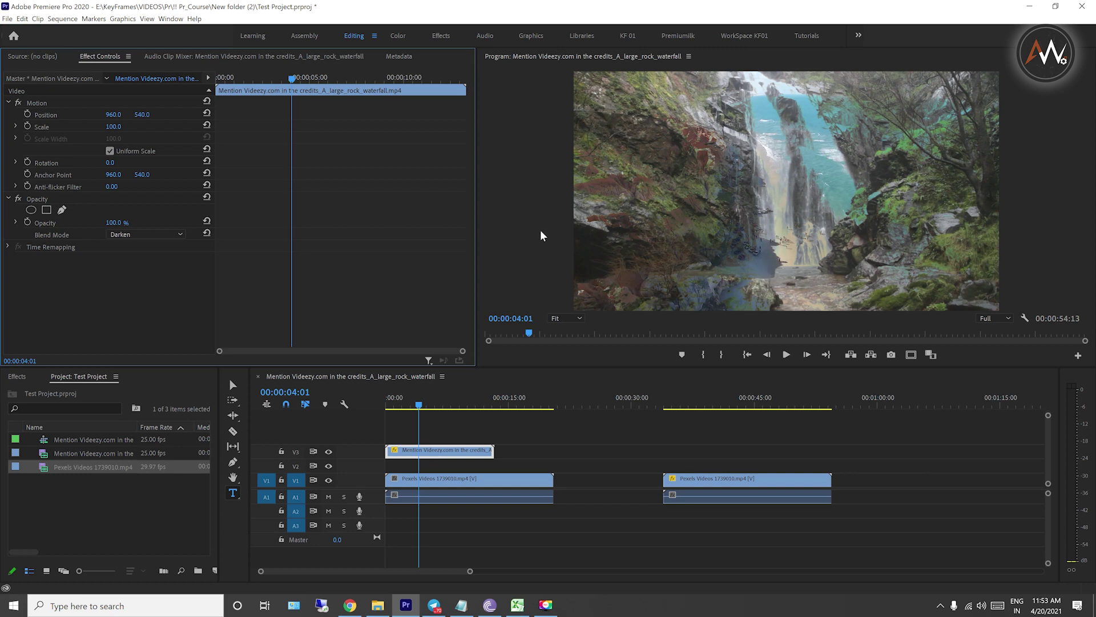
left_click(123, 234)
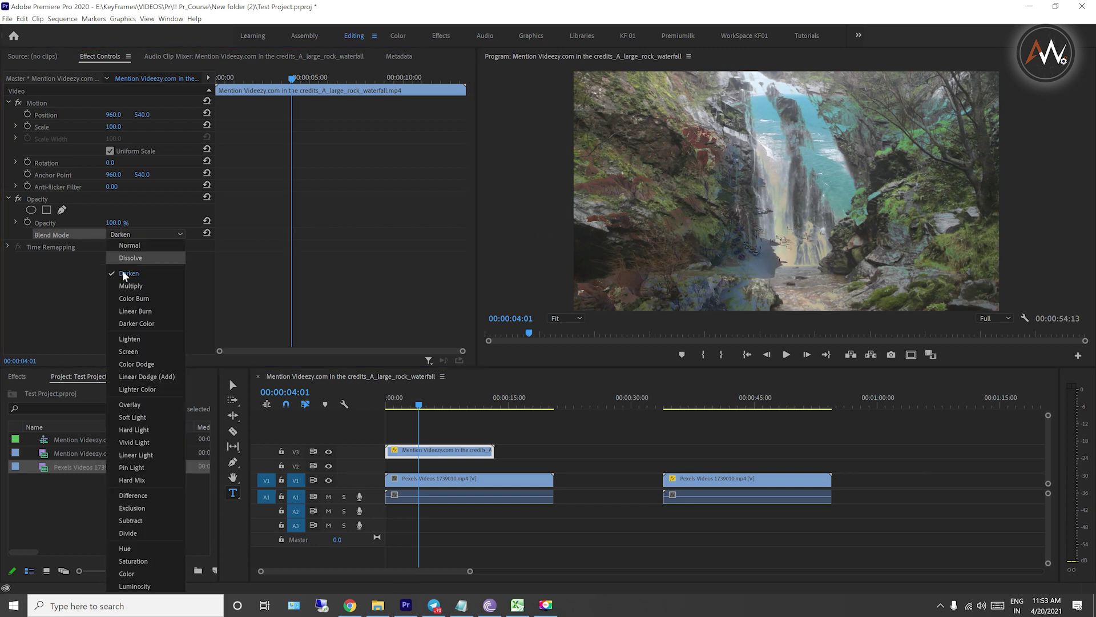
left_click(134, 350)
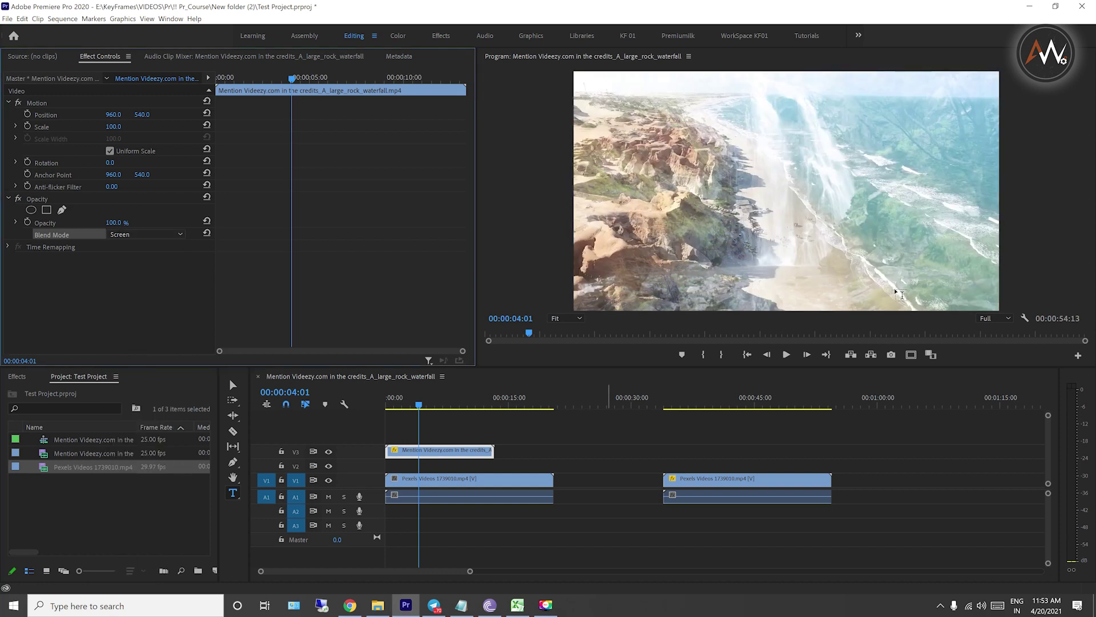
left_click(418, 404)
left_click_drag(419, 405, 382, 420)
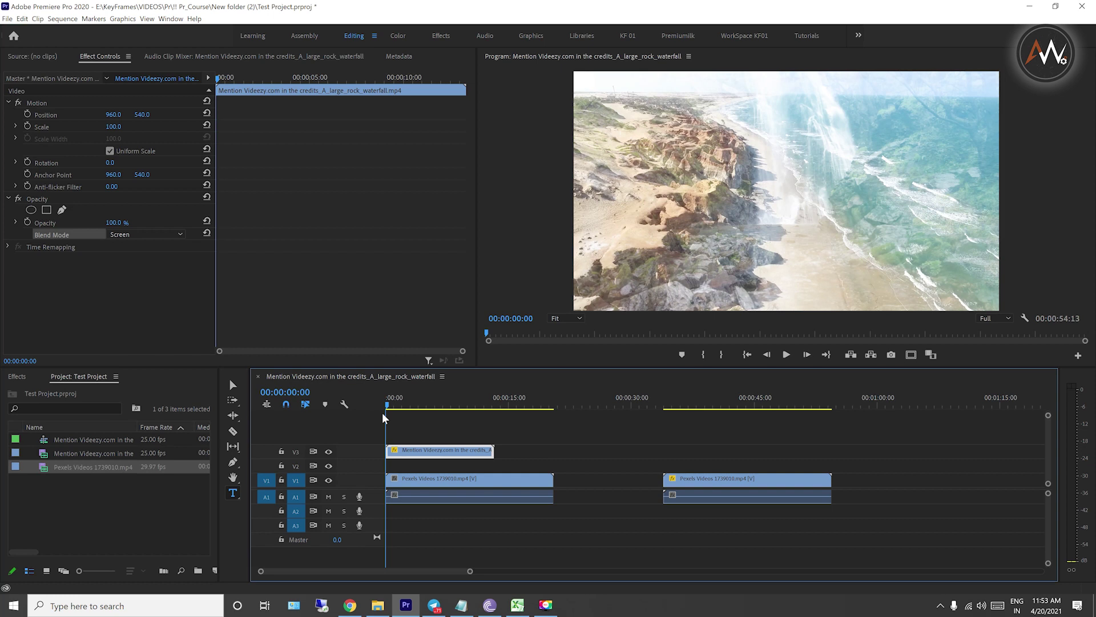
- Preview the blend, then select the beach clip on V1 with the playhead at 00:00:05:07
left_click_drag(399, 407, 411, 406)
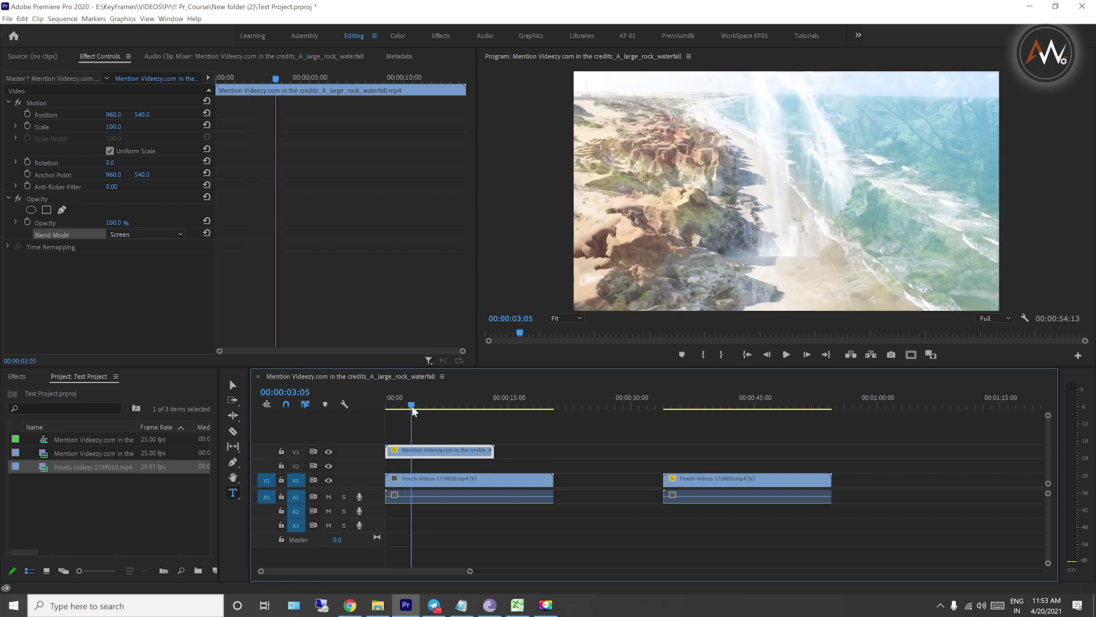
key("Home")
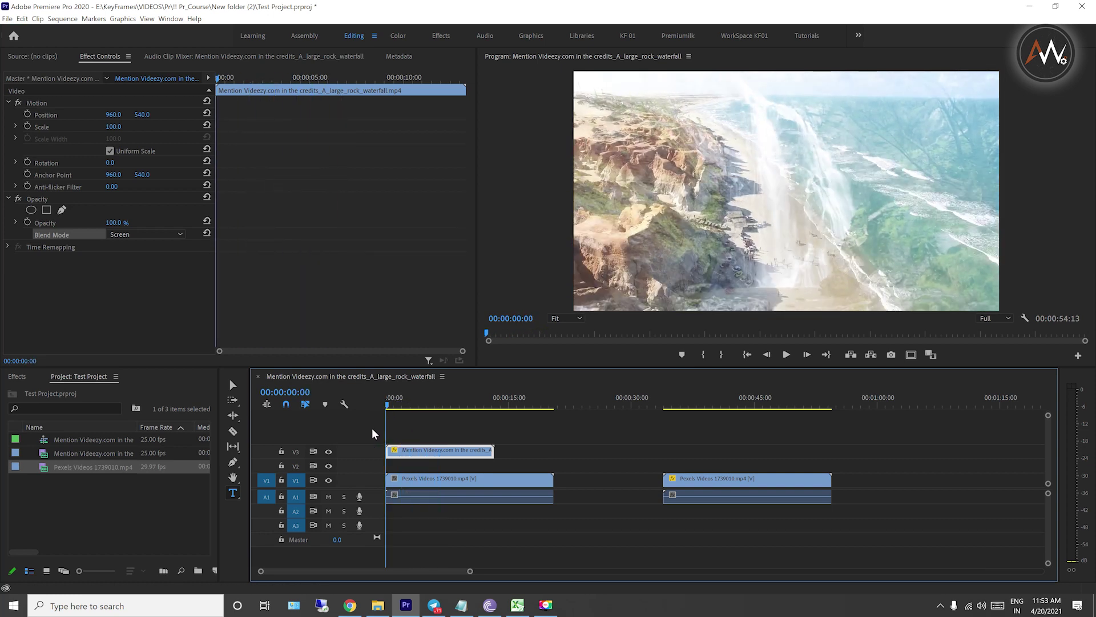
left_click(414, 483)
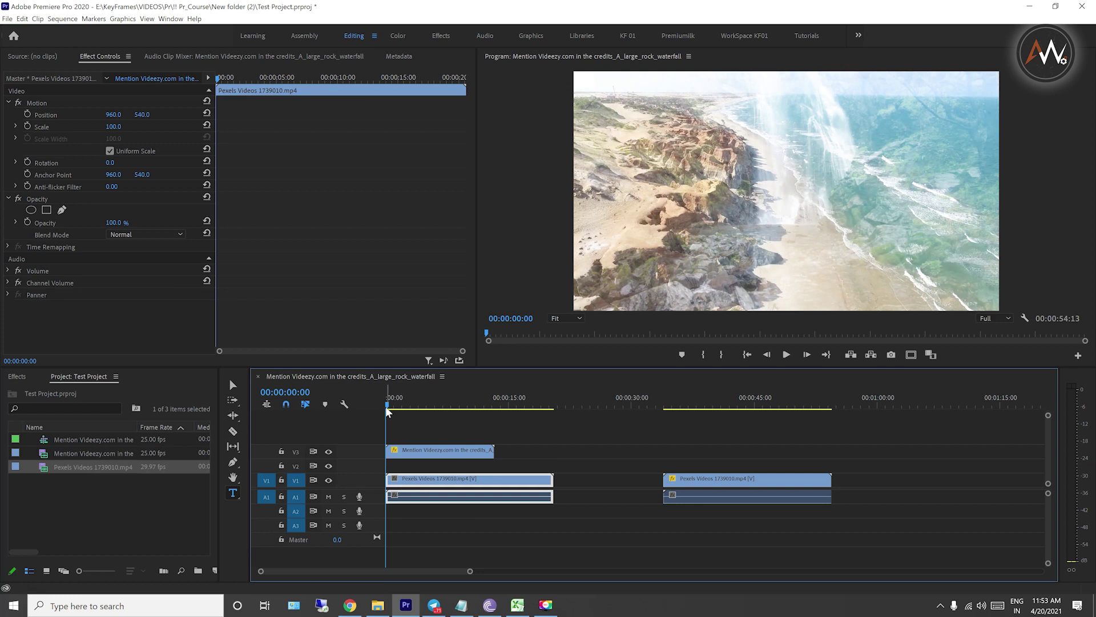
left_click_drag(387, 406, 429, 414)
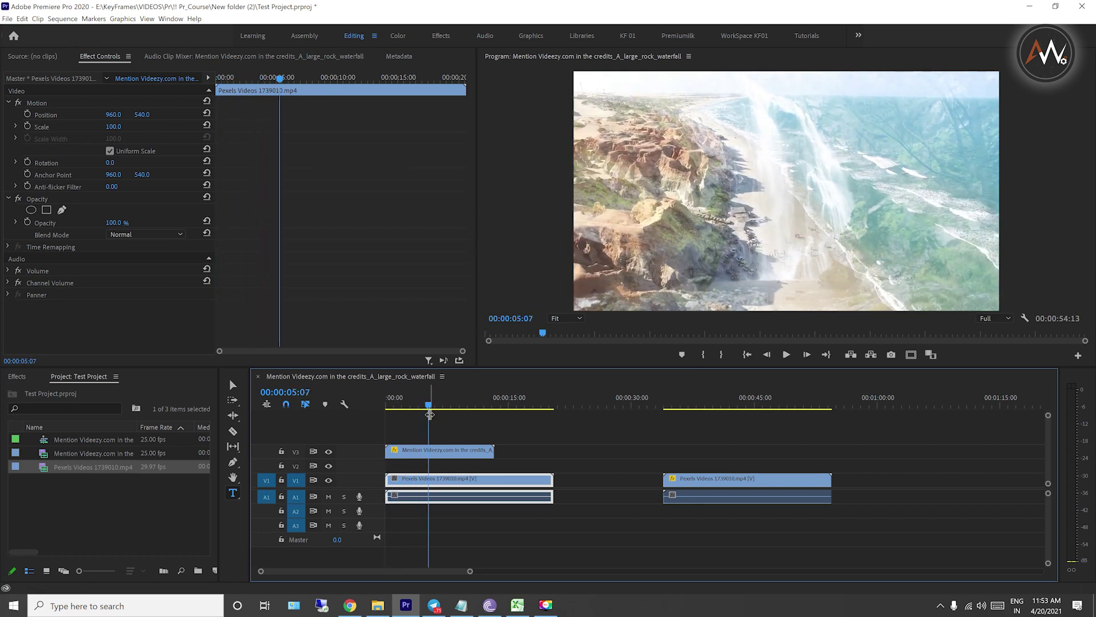
- Drop the beach clip's opacity to 0%, raise it back to 100%, and view its blend modes
left_click(108, 223)
type("0")
key("Return")
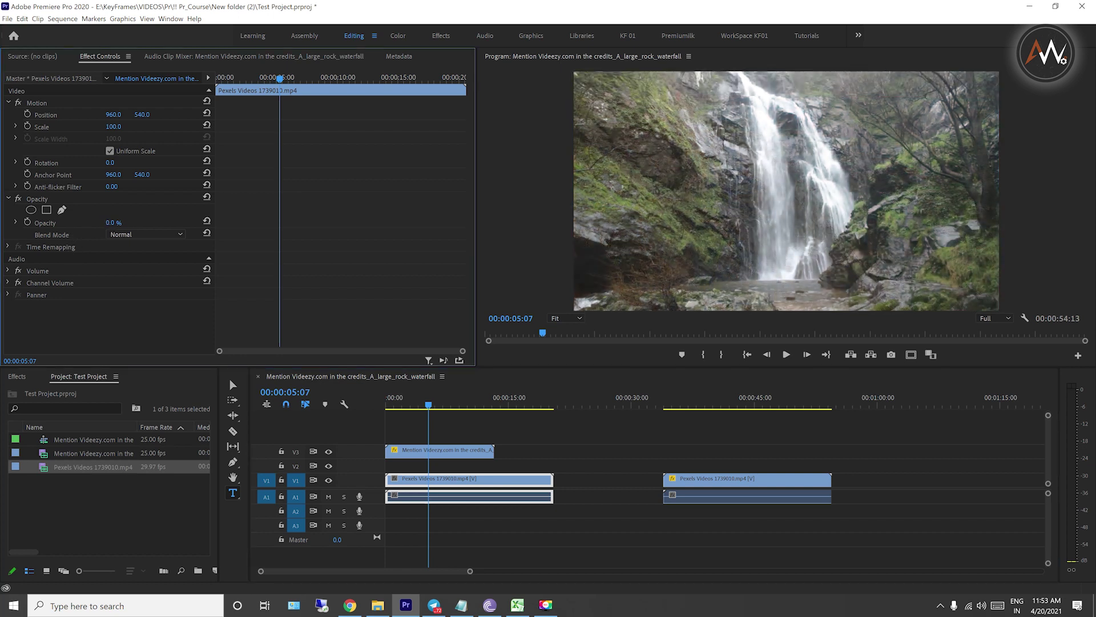
left_click_drag(113, 223, 148, 223)
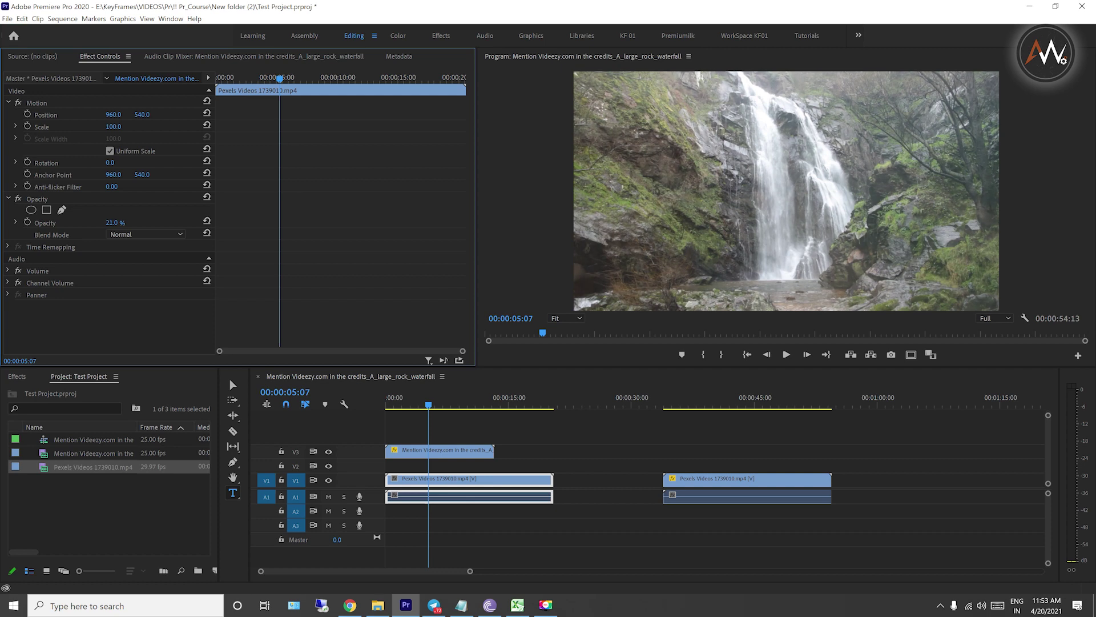
left_click(114, 234)
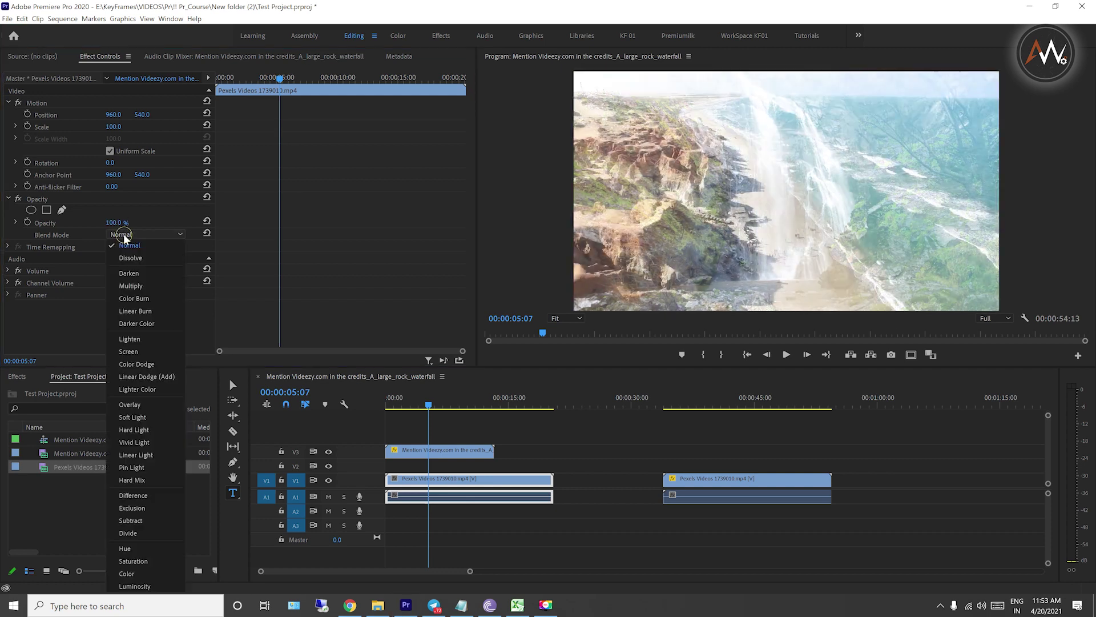
- Leave the beach clip at Normal and fade the waterfall clip's opacity down to 0%
left_click(284, 252)
left_click(446, 451)
left_click_drag(113, 223, 105, 223)
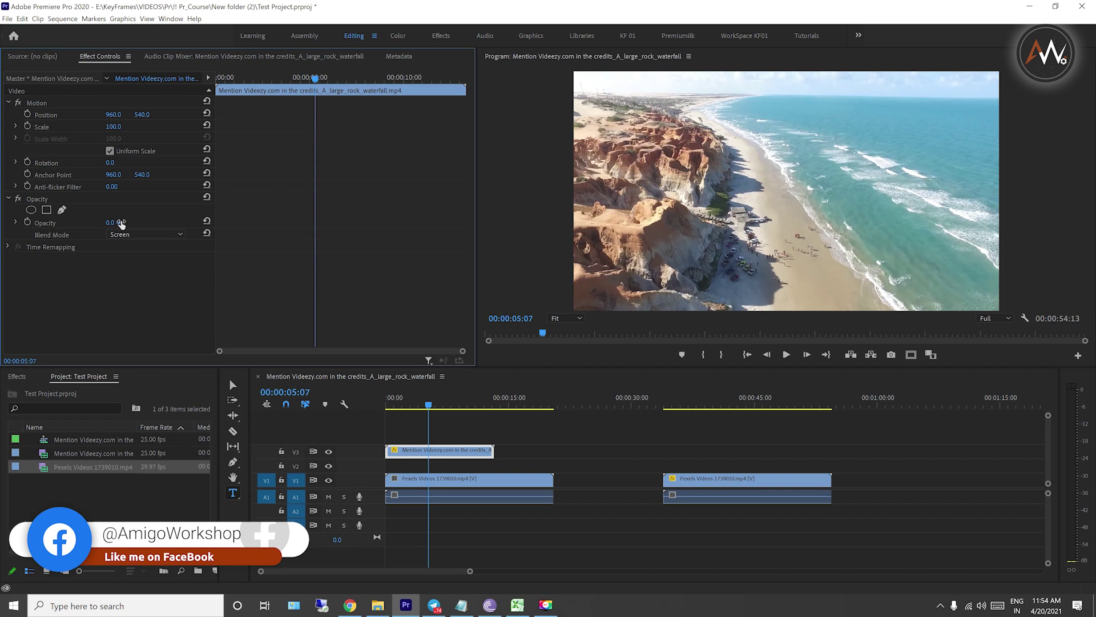
left_click(8, 247)
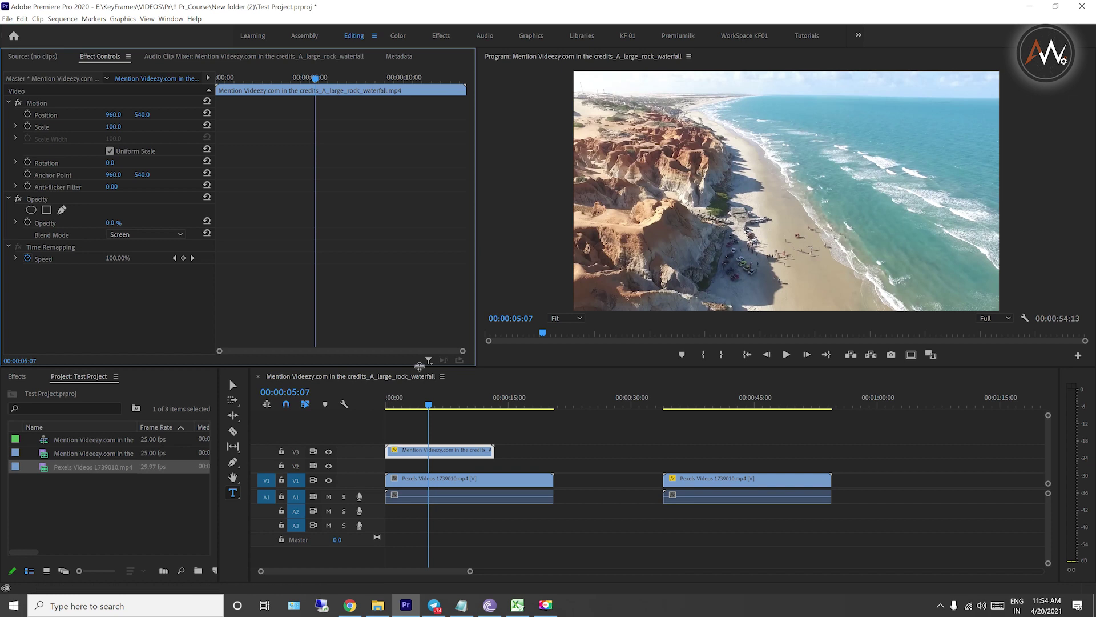
- Check the waterfall's Time Remapping speed is 100.00% at 00:00:04:15, then deselect the clip
left_click(423, 407)
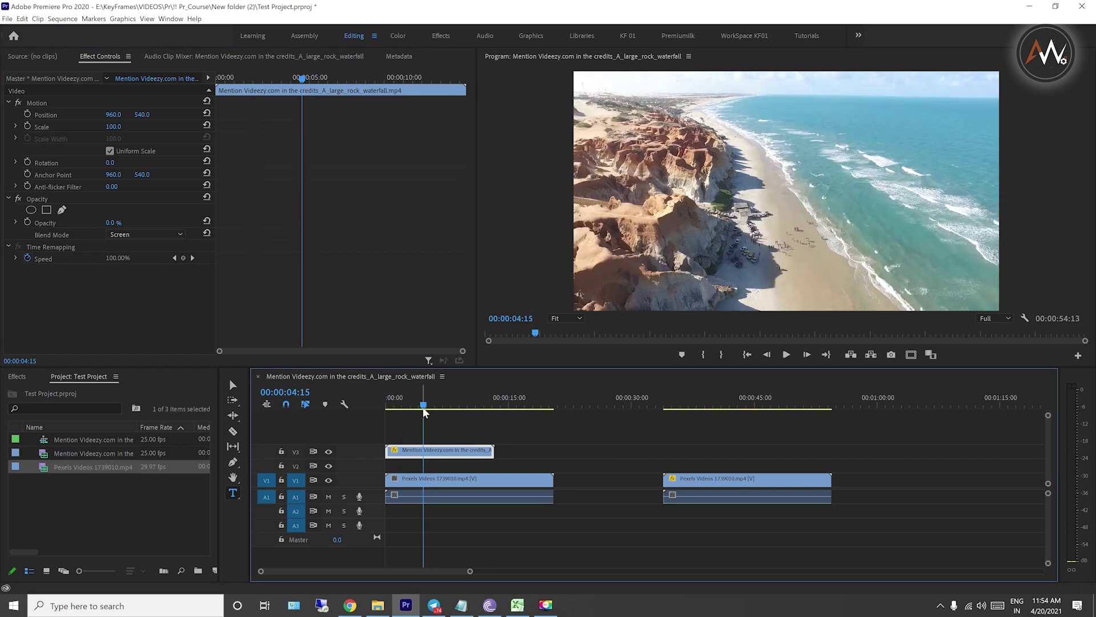
left_click(127, 311)
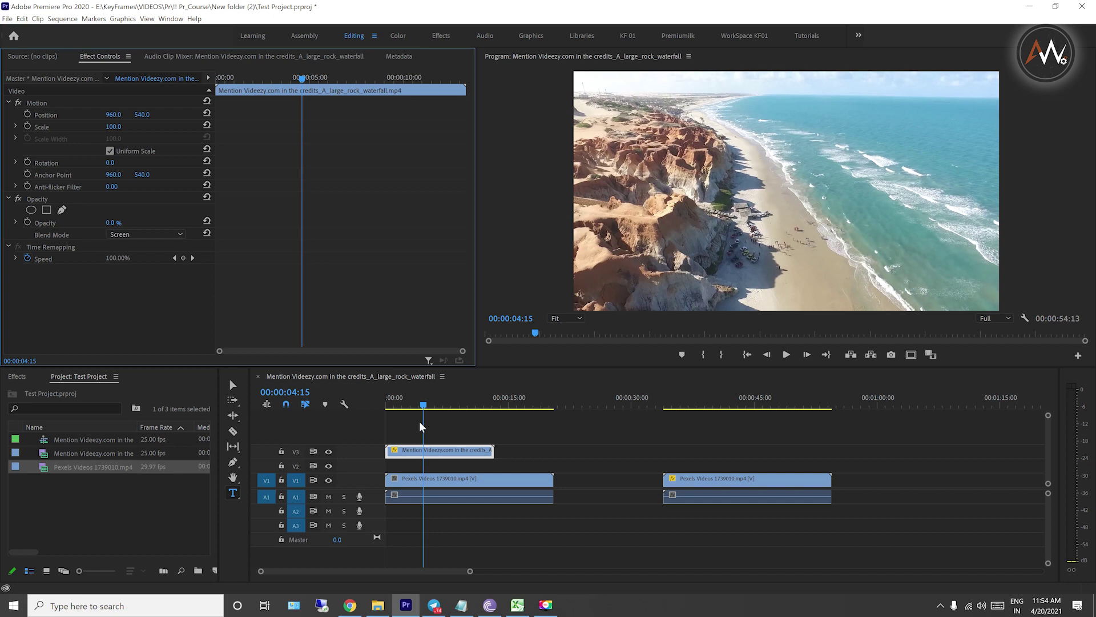
left_click(434, 470)
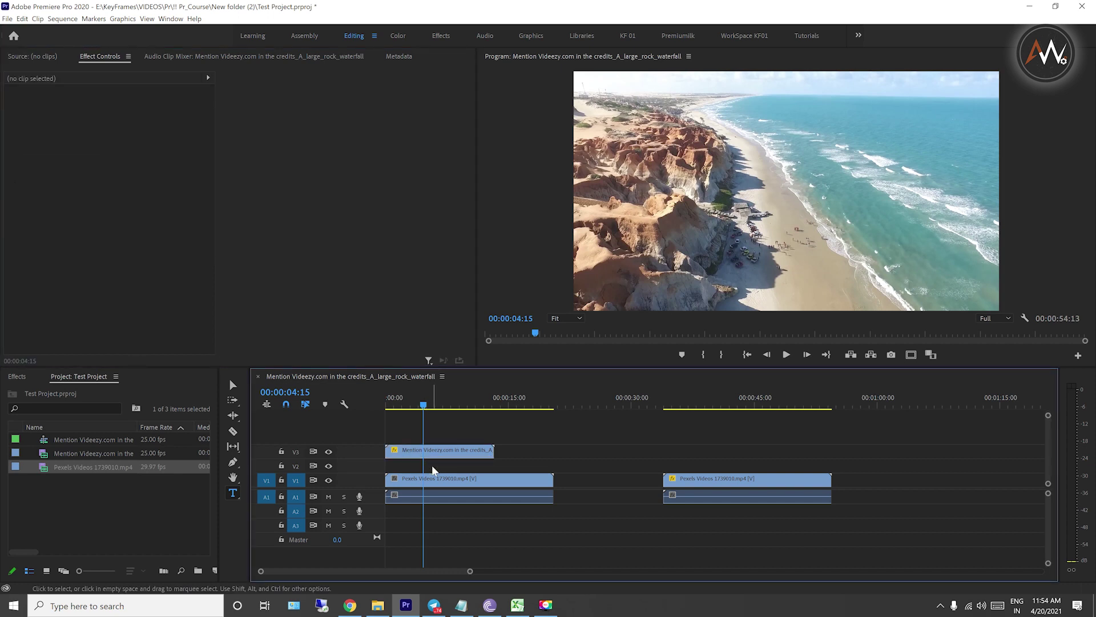